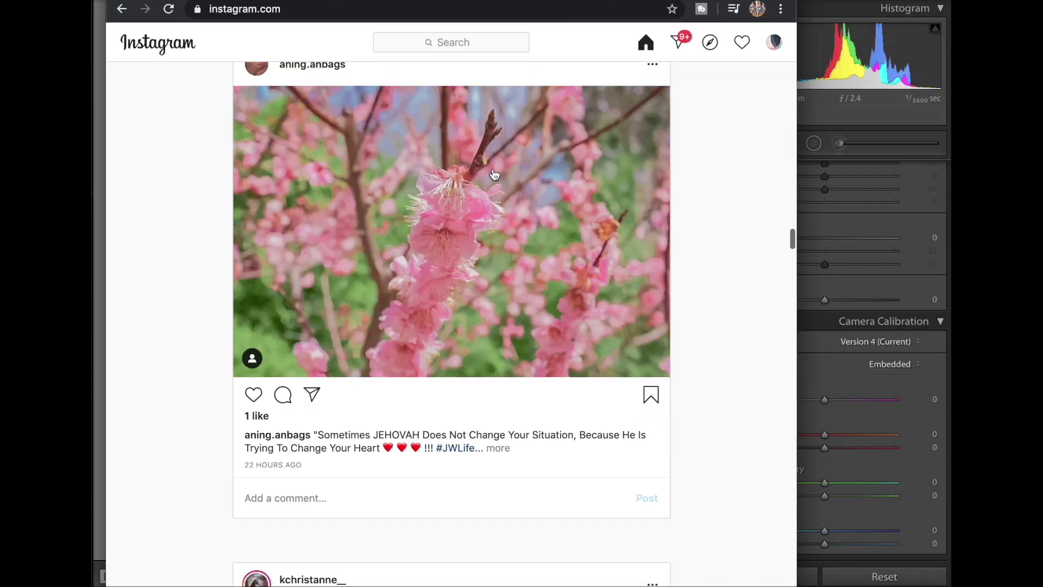
Scroll up through the Instagram cherry-blossom feed open over Lightroom's Develop module
scroll(495, 168, up, 10)
Search for the Japan travel creator's account and open her profile in a smaller browser window
click(426, 40)
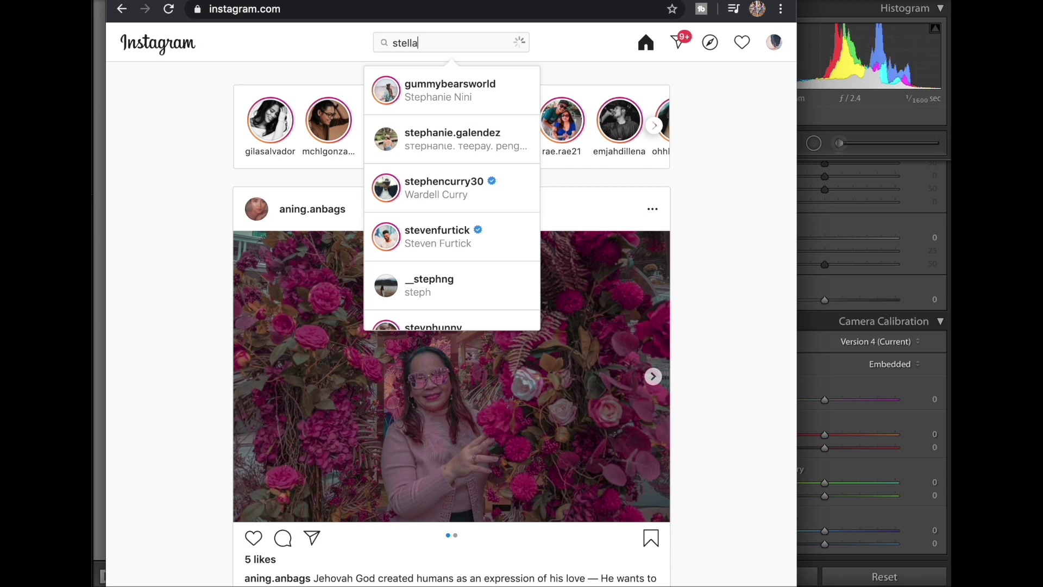
click(433, 100)
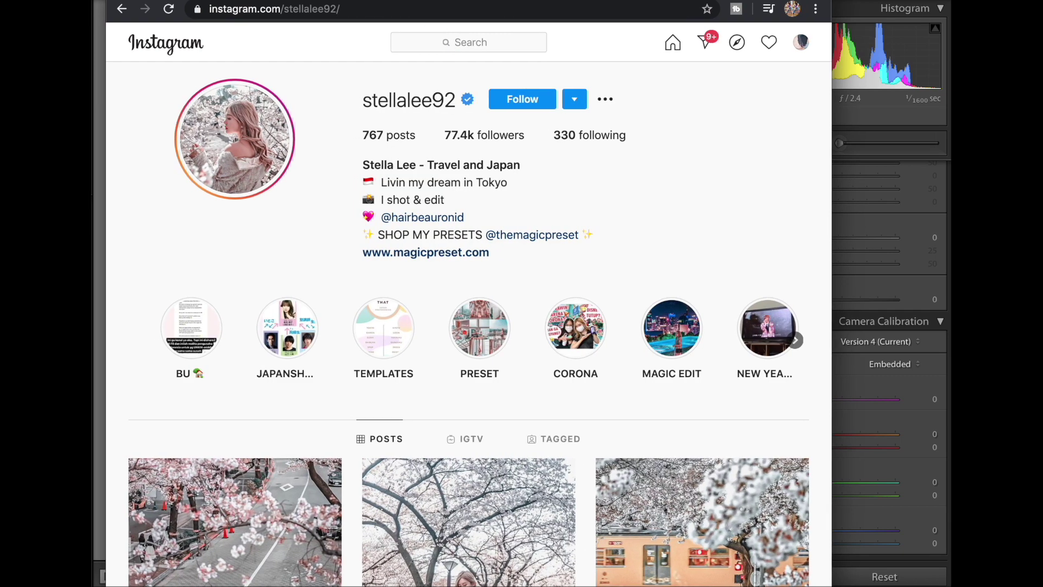
double_click(501, 6)
drag(578, 5, 623, 0)
Browse her pastel cherry-blossom posts, ending on the Mount Fuji sakura shot
scroll(452, 427, down, 1)
scroll(452, 427, down, 5)
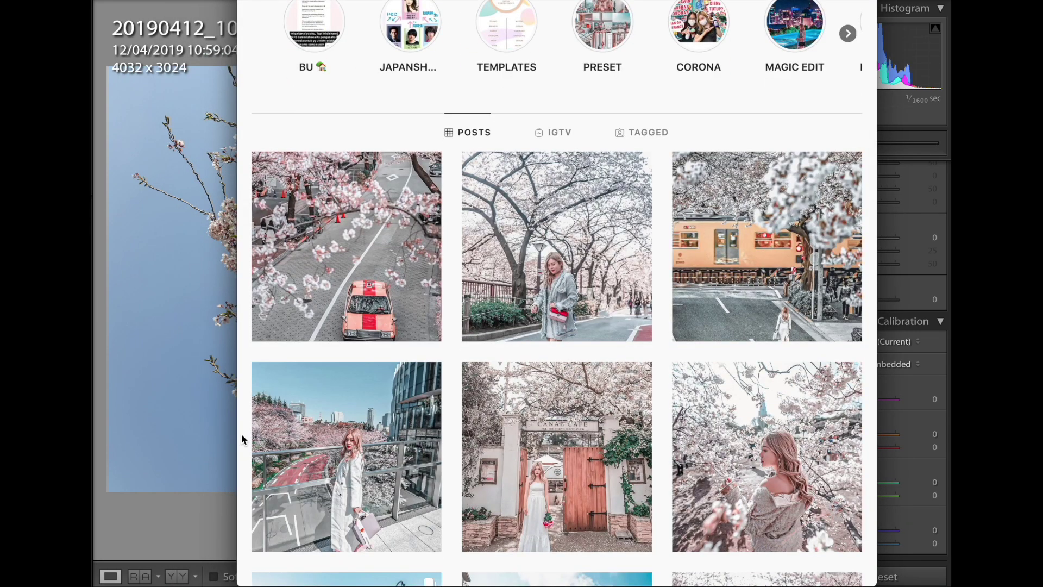
scroll(241, 433, down, 1)
scroll(241, 434, down, 4)
click(361, 481)
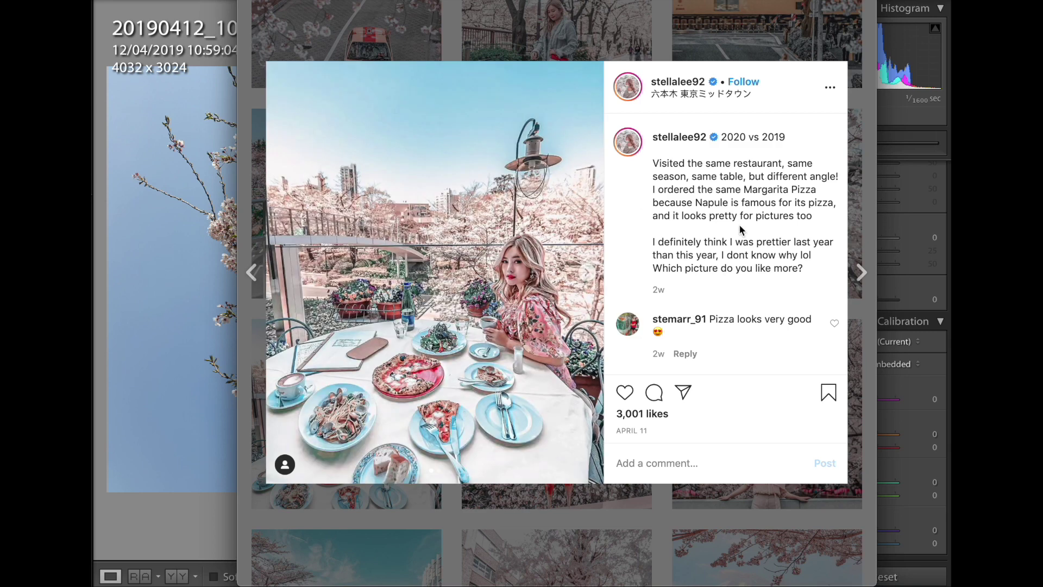
click(865, 276)
click(866, 276)
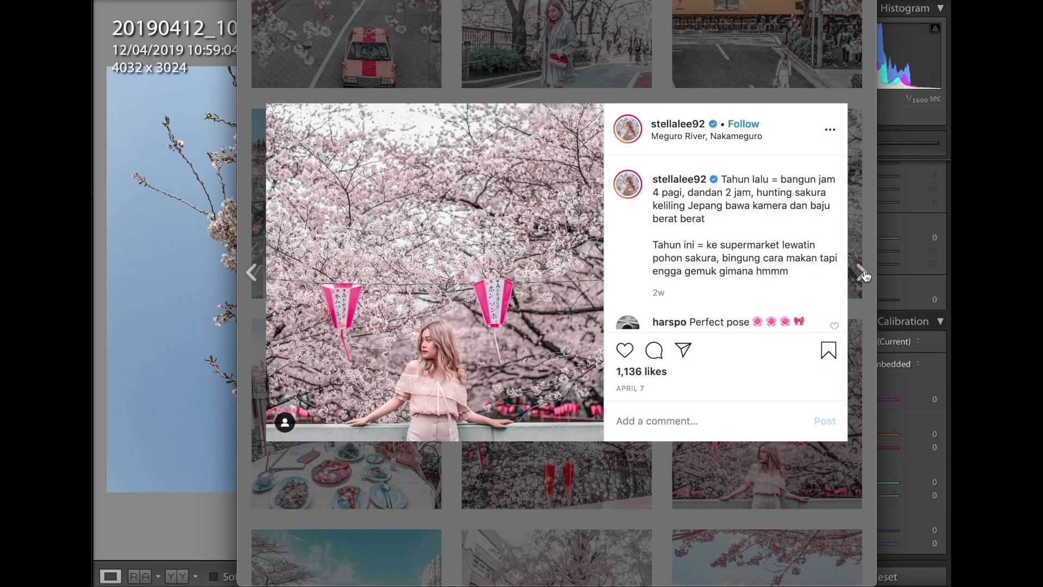
click(865, 276)
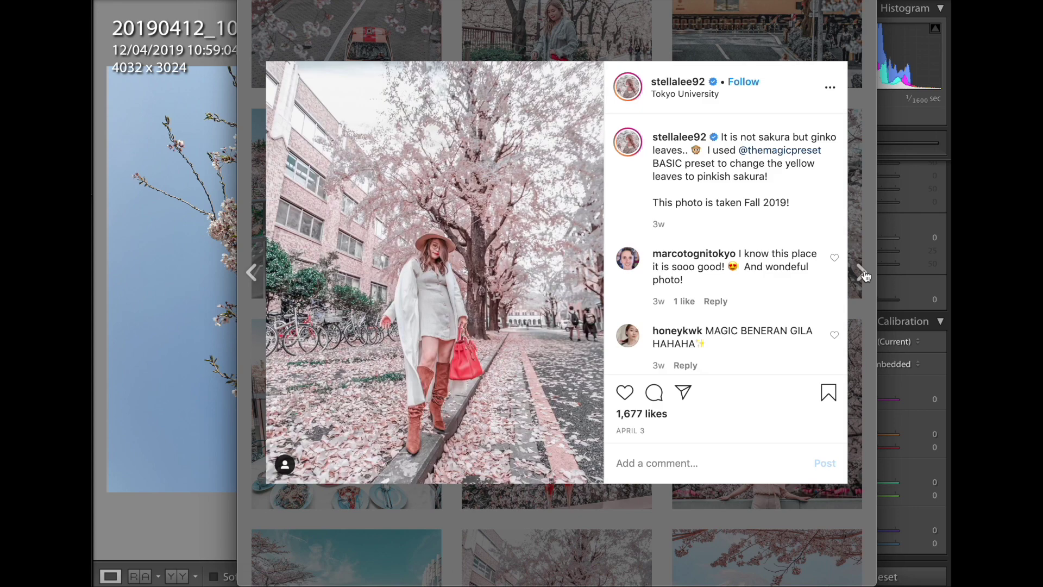
click(866, 276)
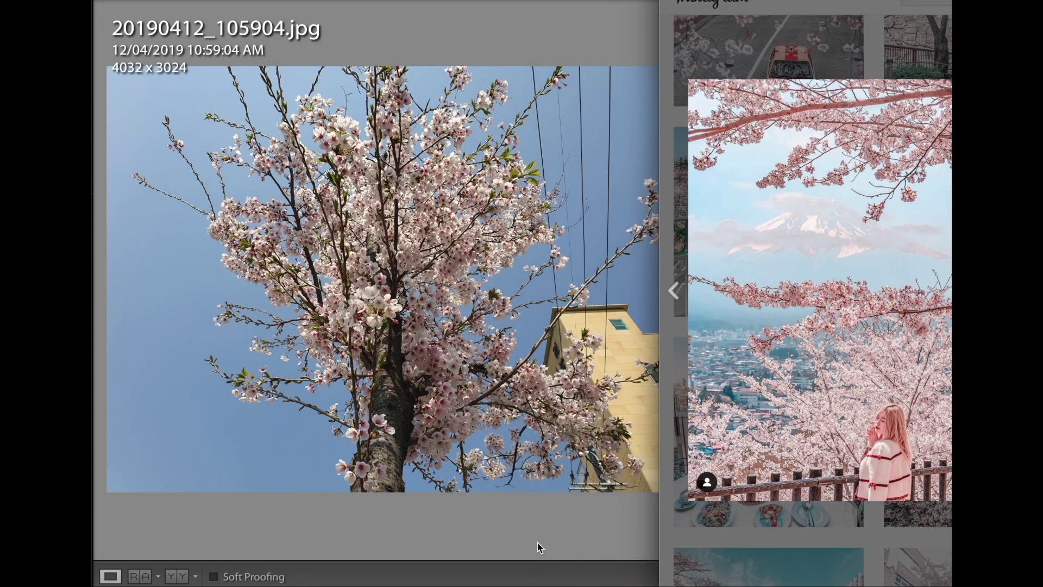
scroll(823, 315, up, 5)
Lift Shadows to +100, raise Contrast, cool white balance, and lower Highlights and Whites
scroll(823, 315, up, 5)
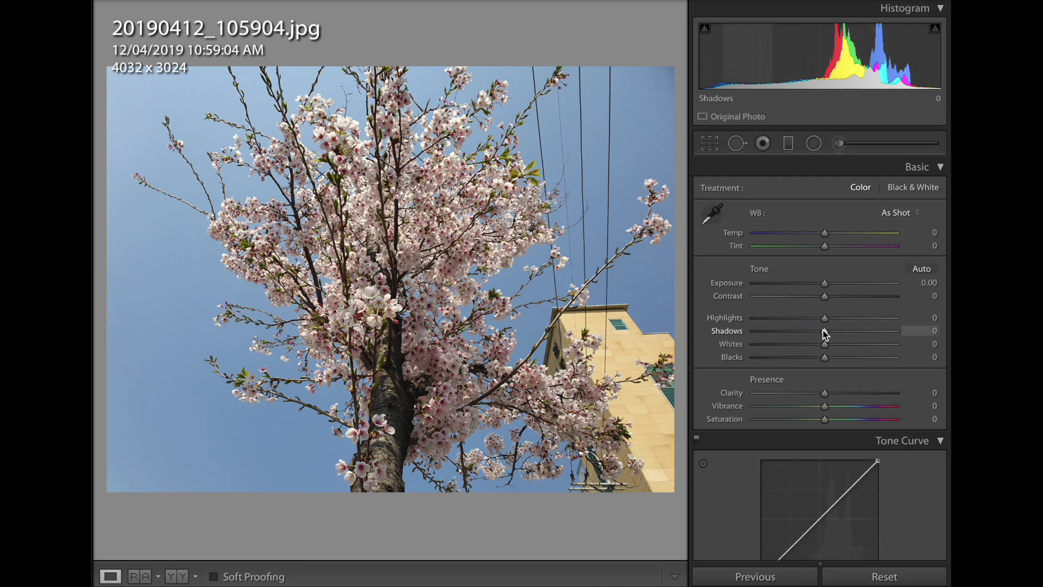
drag(825, 333, 945, 342)
drag(825, 296, 833, 298)
drag(825, 232, 832, 247)
mouse_move(824, 318)
mouse_down()
mouse_move(804, 320)
mouse_move(804, 349)
mouse_move(839, 360)
mouse_move(840, 338)
mouse_move(846, 354)
mouse_up()
In HSL, shift Yellow hue to -100, cut yellow saturation to -30, and move Blue hue to -19
scroll(838, 361, down, 1)
scroll(838, 361, down, 3)
scroll(825, 350, down, 5)
scroll(826, 349, up, 9)
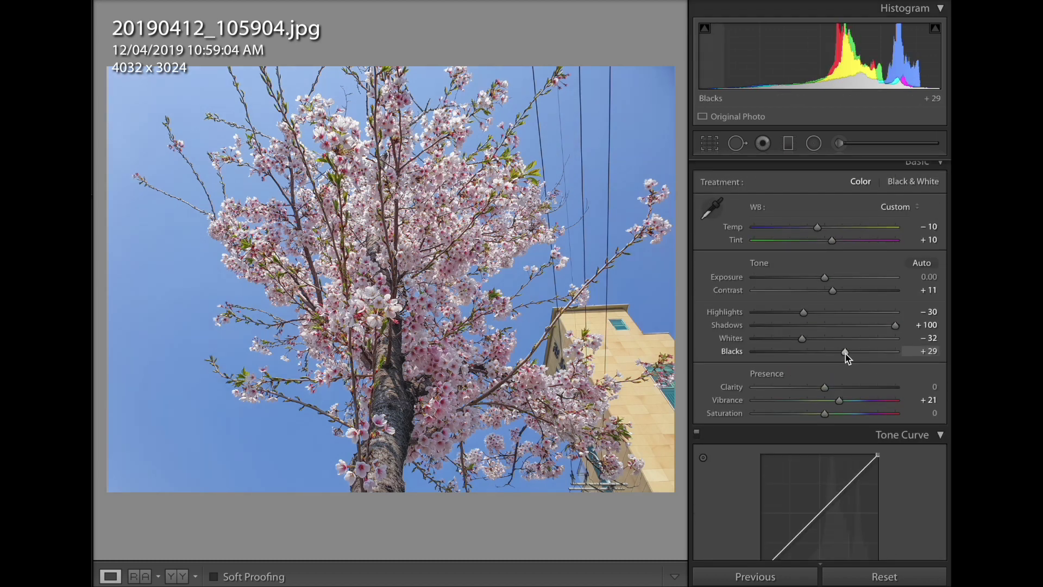
scroll(845, 353, down, 1)
scroll(845, 354, down, 3)
click(791, 363)
drag(830, 400, 699, 411)
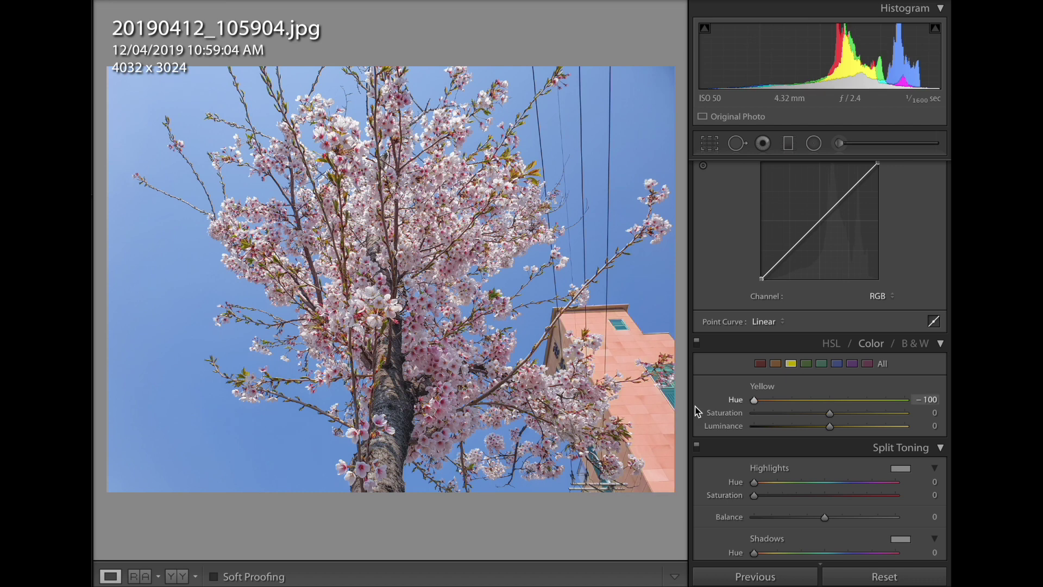
drag(829, 413, 808, 414)
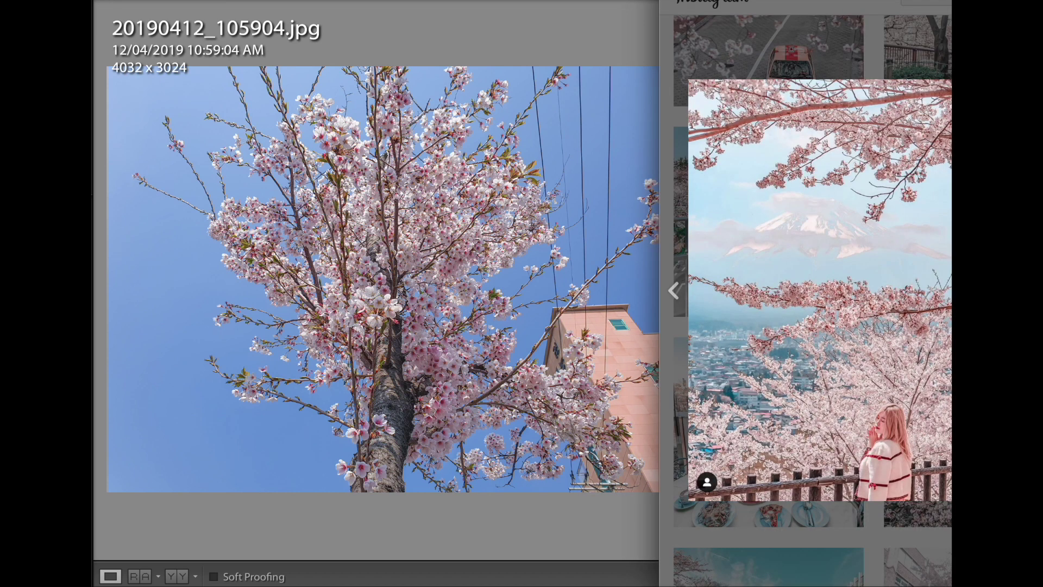
click(837, 363)
mouse_move(830, 400)
mouse_down()
mouse_move(808, 401)
mouse_move(840, 427)
mouse_up()
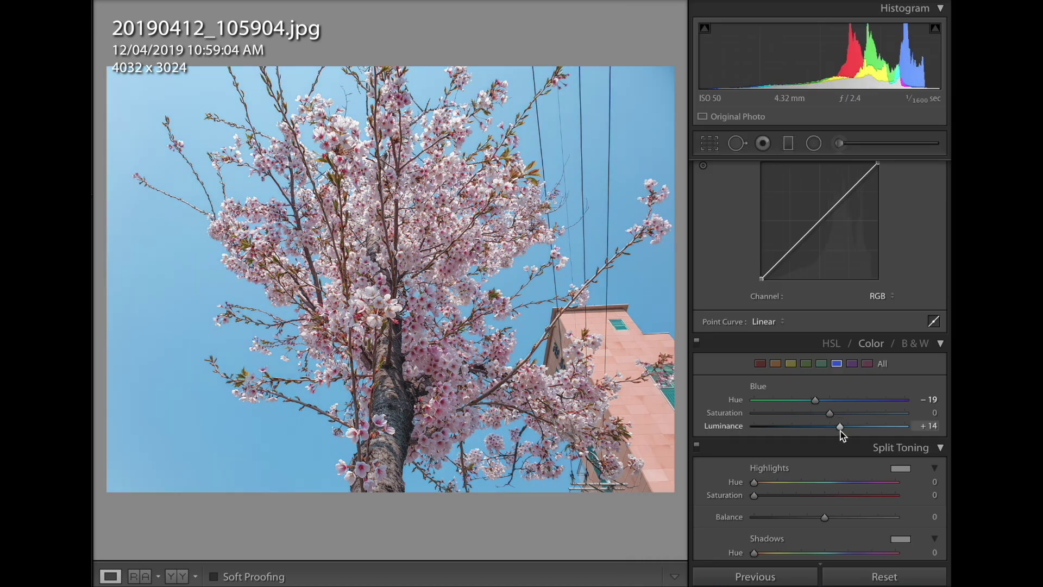
Add a faint pink Split Toning highlight tint at hue 360 and nudge exposure and contrast up
drag(754, 482, 895, 482)
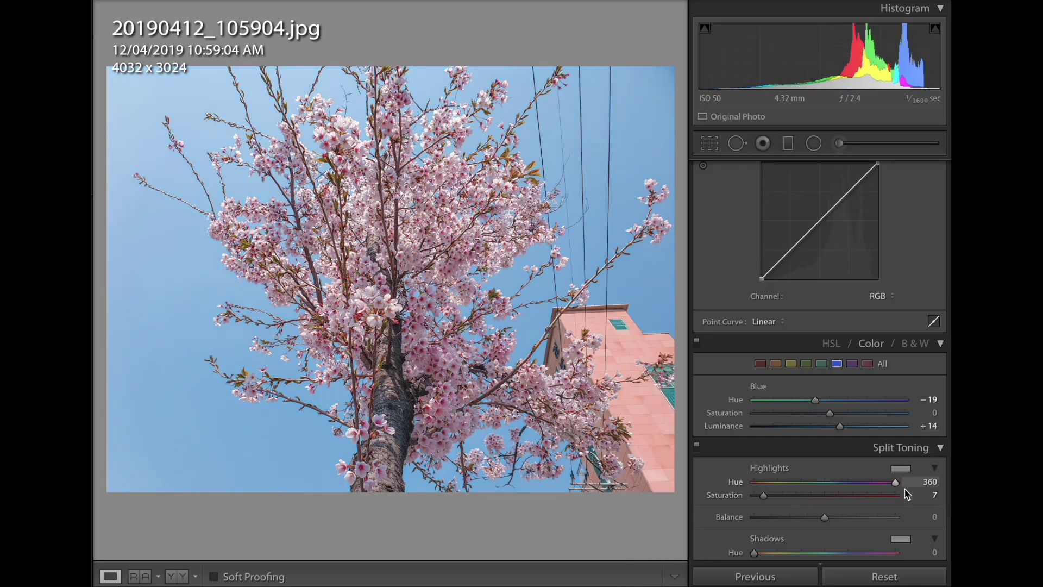
drag(755, 495, 771, 503)
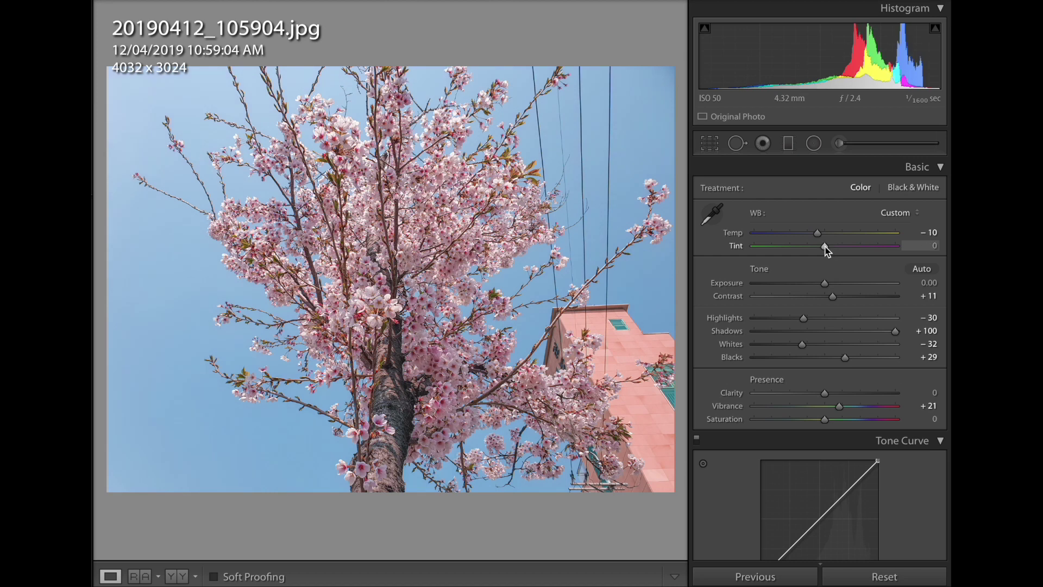
drag(832, 296, 827, 283)
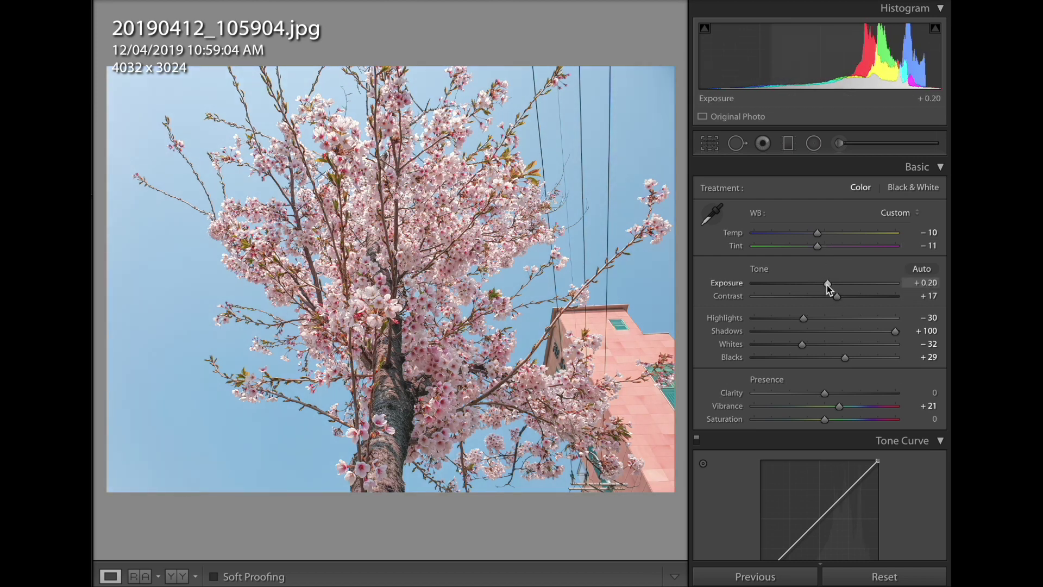
scroll(814, 374, down, 5)
Copy the current develop settings and advance to the riverside cherry-blossom photo
key(ctrl+shift+c)
click(767, 180)
key(ctrl+Right)
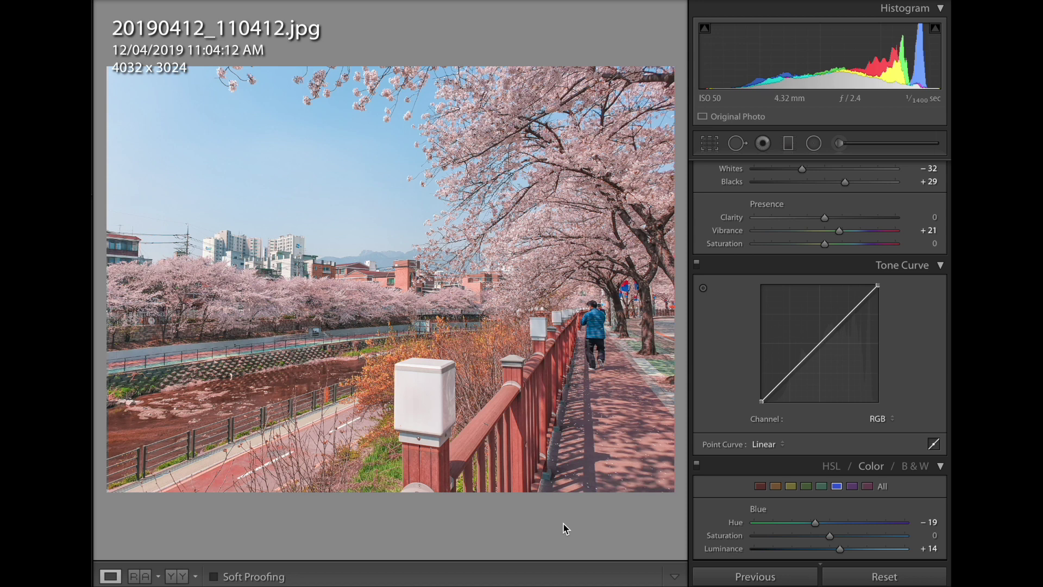
Set Red hue +22, Orange hue +3, Green hue +65/saturation −60, Yellow hue −100/saturation −53
scroll(823, 422, down, 2)
click(760, 430)
drag(831, 480, 824, 480)
click(845, 467)
click(776, 430)
mouse_move(829, 468)
mouse_down()
mouse_move(849, 468)
mouse_move(777, 480)
mouse_move(858, 467)
mouse_up()
click(806, 430)
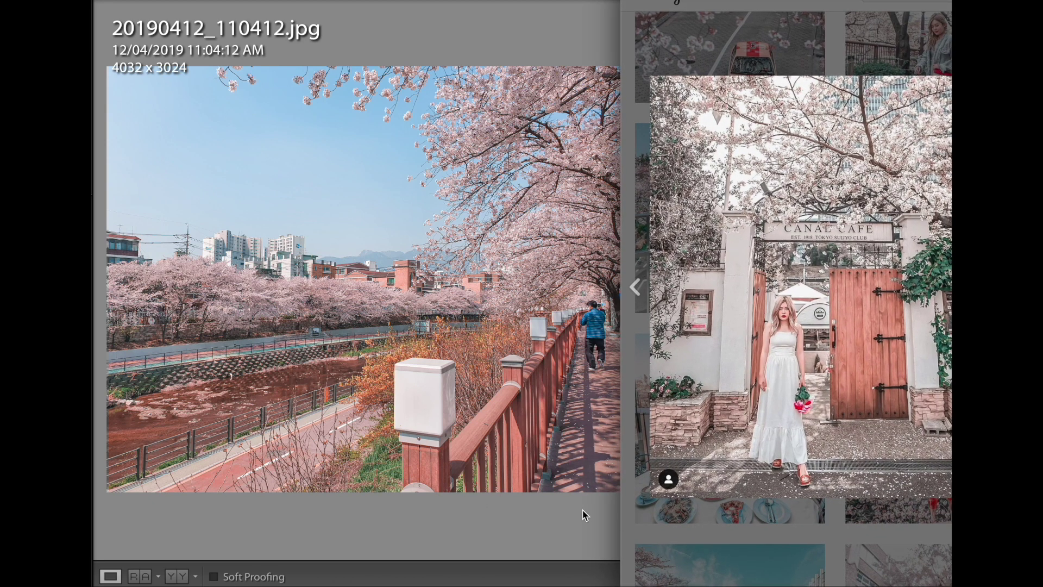
scroll(855, 422, down, 2)
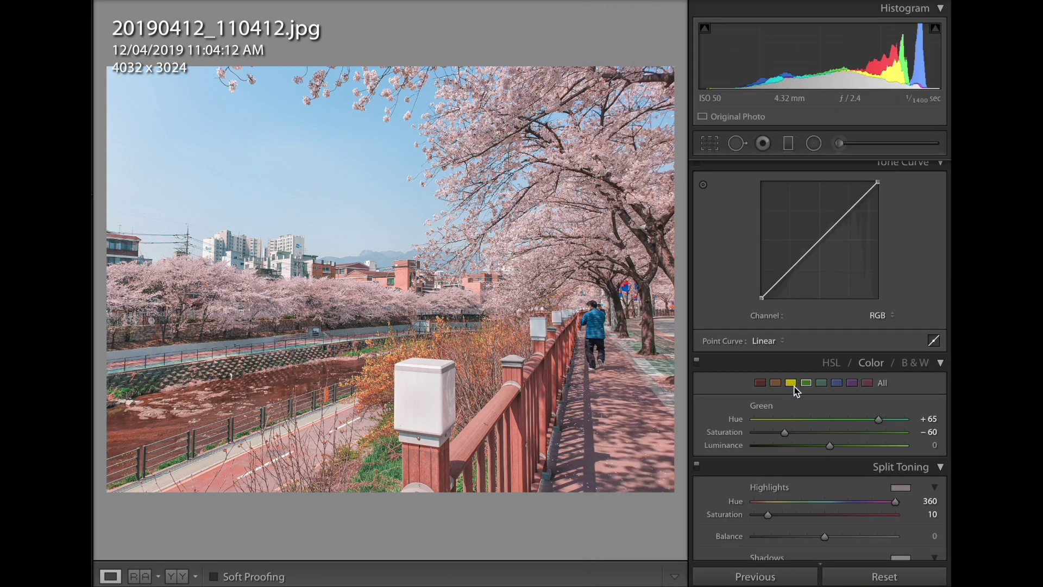
click(790, 383)
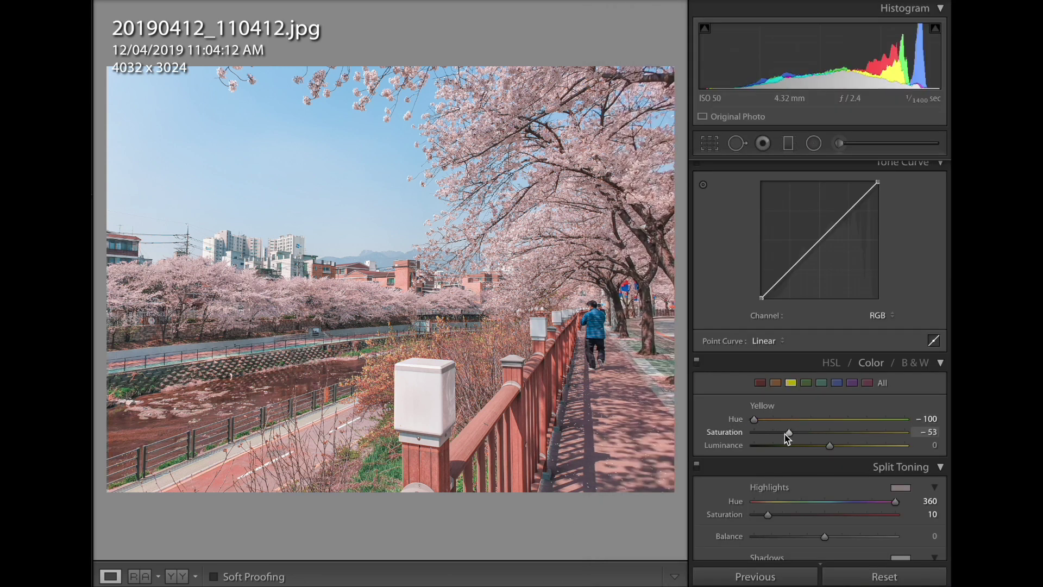
Copy these settings and move on to the flower stall photo
key(ctrl+shift+c)
click(772, 178)
key(Right)
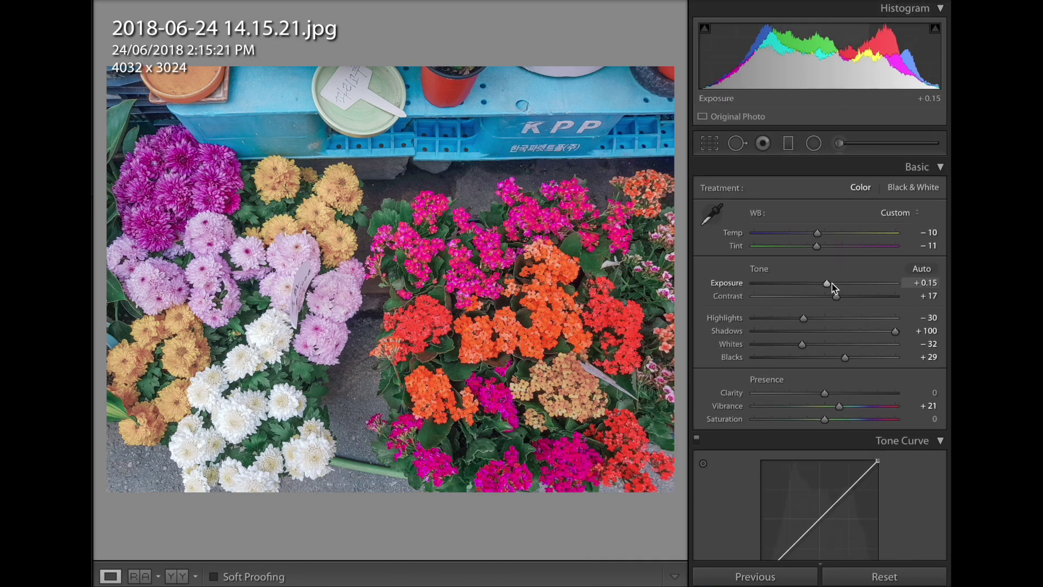
Brighten exposure to +0.45, copy the settings, and paste them onto the next photo
drag(828, 283, 831, 283)
key(ctrl+shift+c)
click(758, 182)
key(Right)
key(ctrl+shift+v)
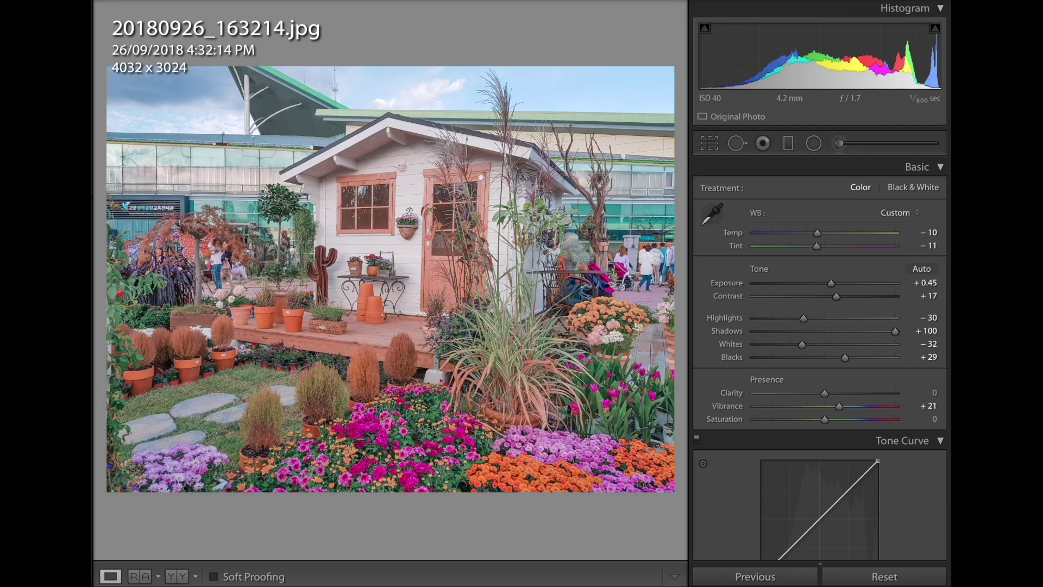
Shift the calibration primaries: Red hue -32, Green hue +18, Blue hue -15
scroll(869, 434, down, 10)
scroll(898, 443, down, 1)
drag(826, 438, 803, 435)
drag(825, 482, 842, 484)
click(814, 531)
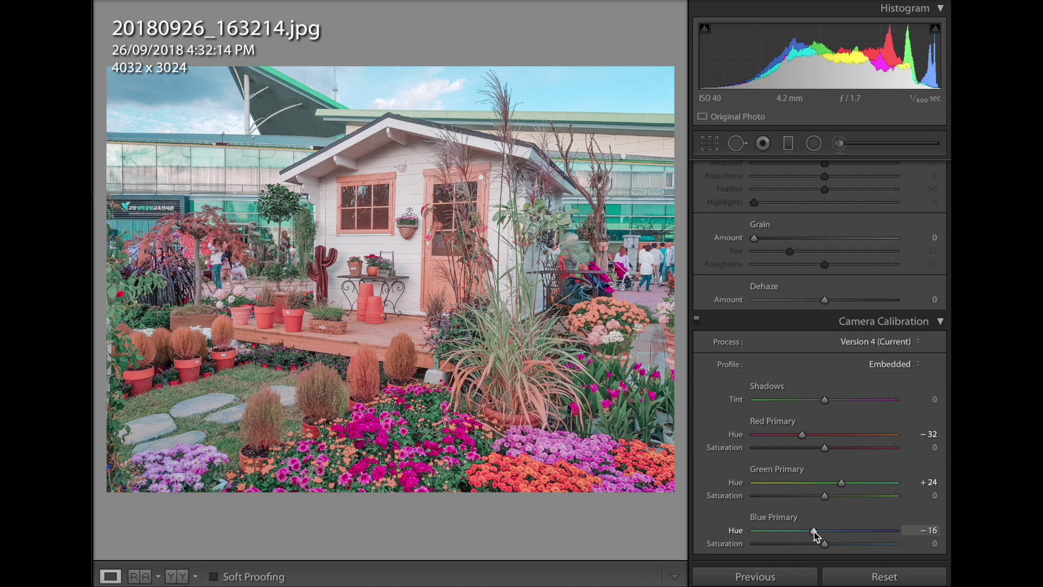
Try adding Dehaze, reset it to 0, and raise Clarity to about +17
drag(825, 443, 835, 443)
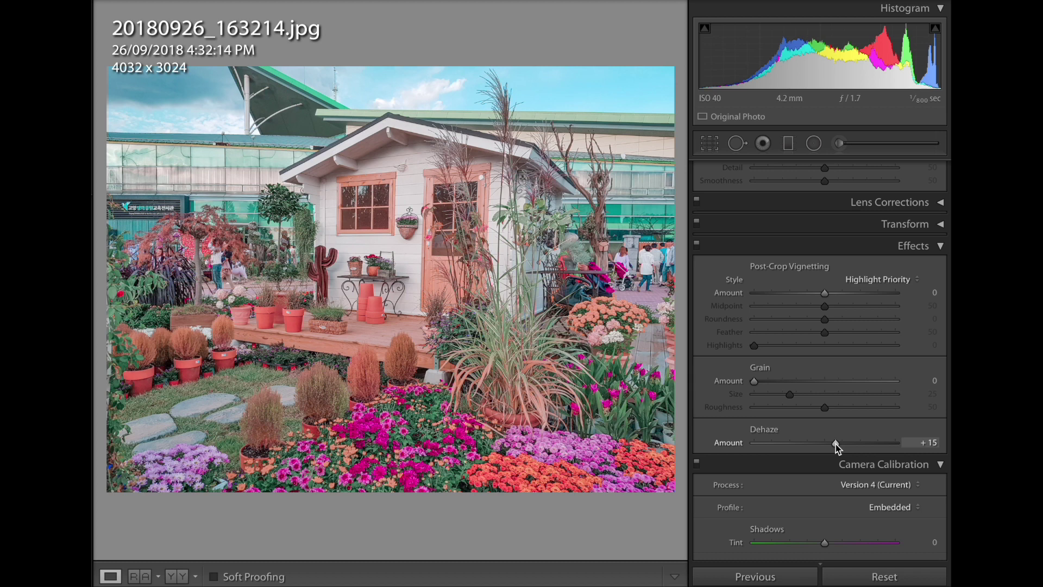
scroll(836, 444, down, 1)
scroll(835, 445, down, 4)
double_click(835, 306)
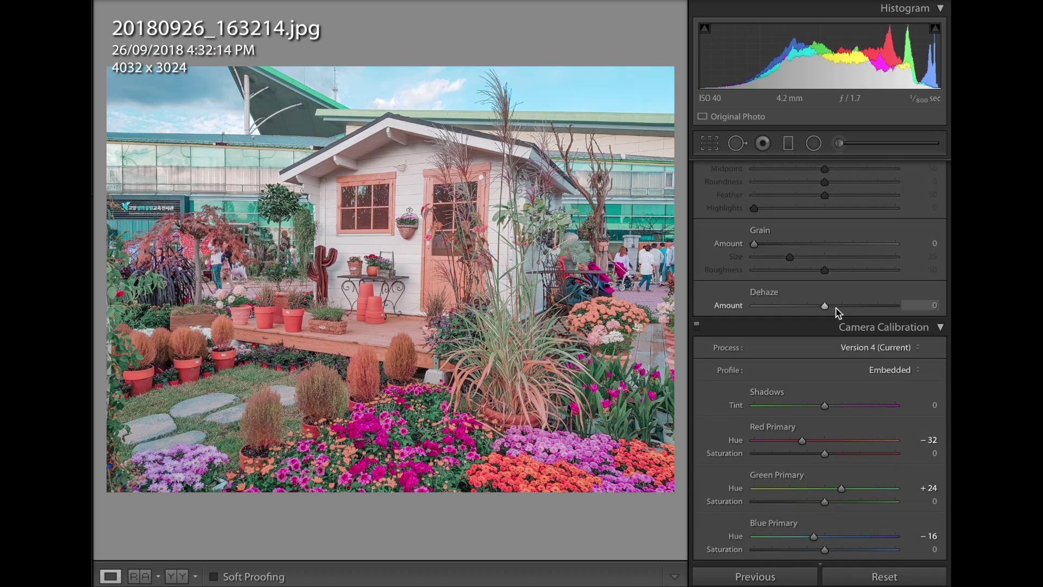
scroll(836, 310, up, 10)
drag(834, 416, 836, 413)
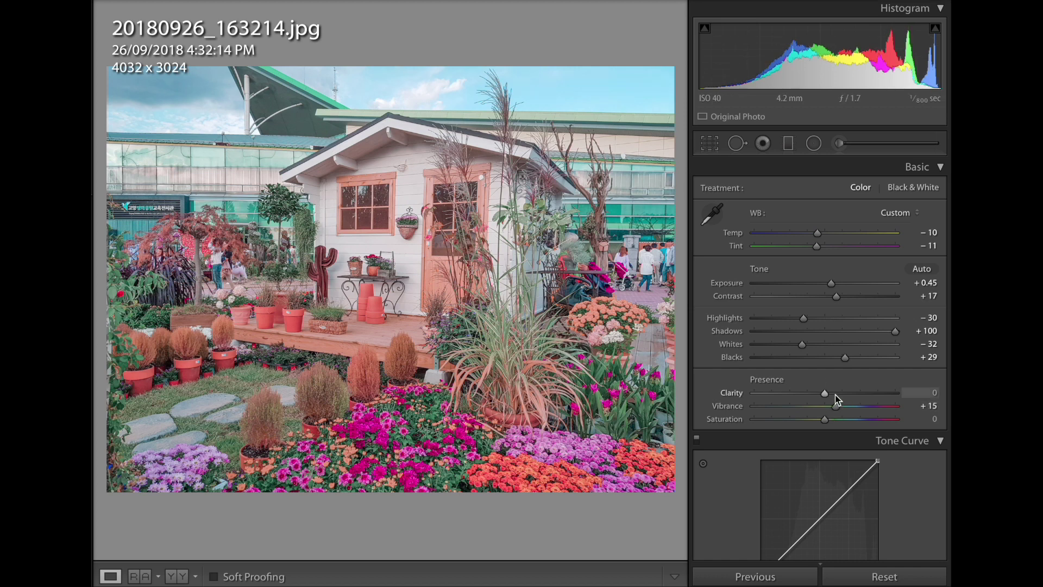
drag(835, 396, 839, 396)
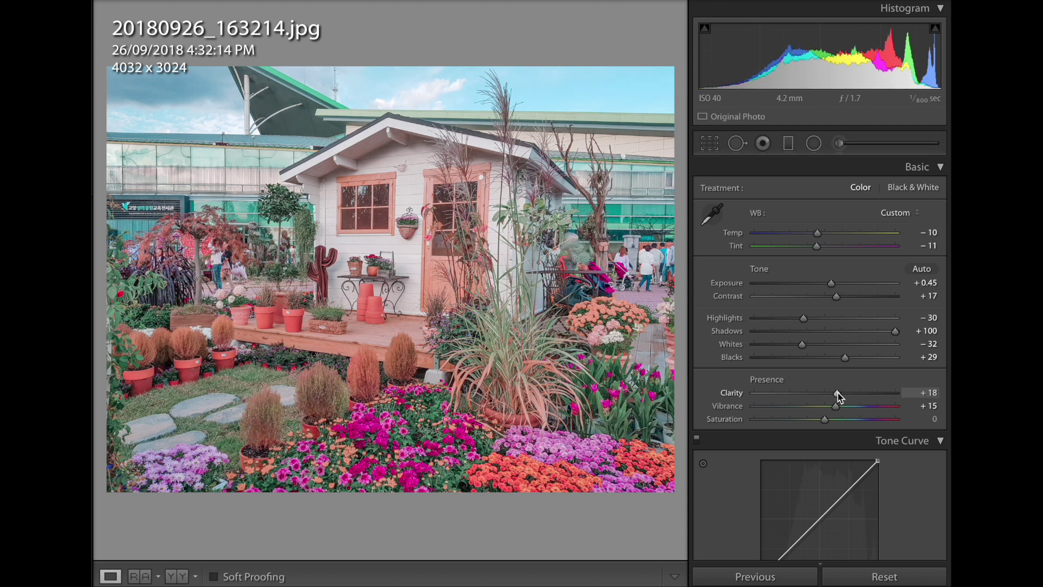
Set Contrast to about +26, Blacks +18, Exposure about +0.50 and Whites -36
drag(837, 297, 844, 296)
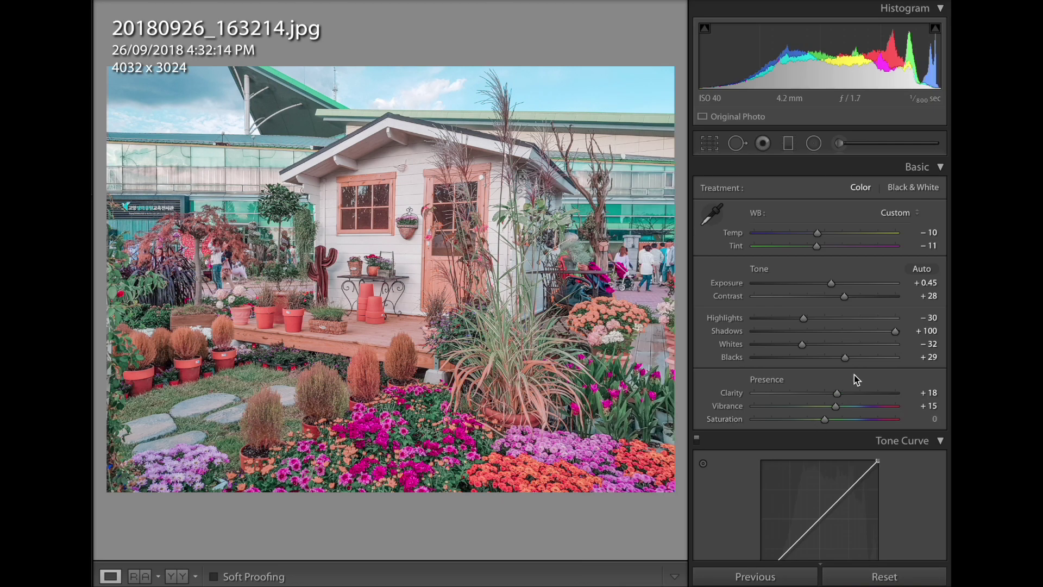
drag(844, 352, 838, 352)
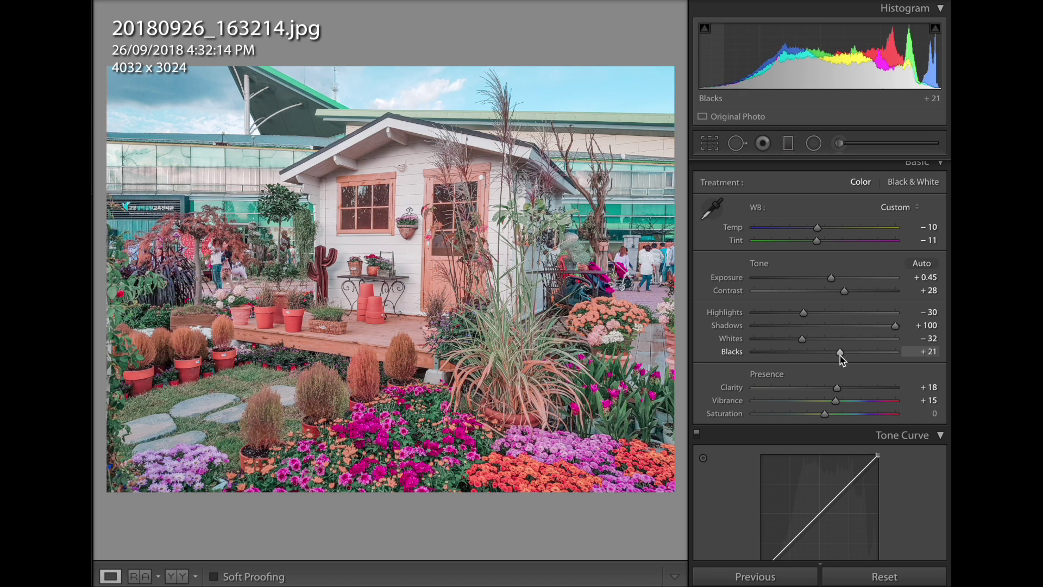
drag(831, 278, 796, 312)
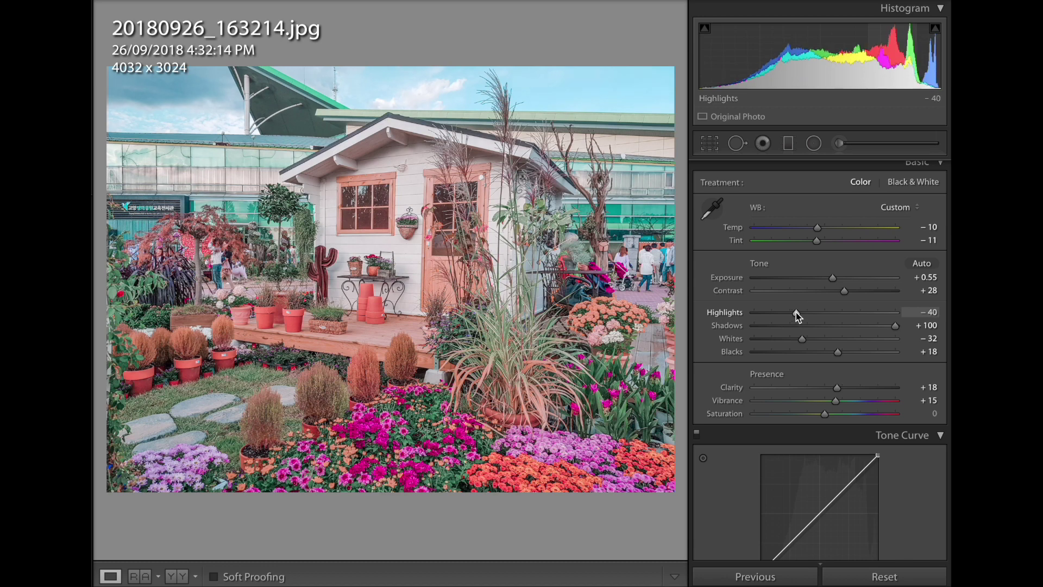
drag(802, 339, 800, 339)
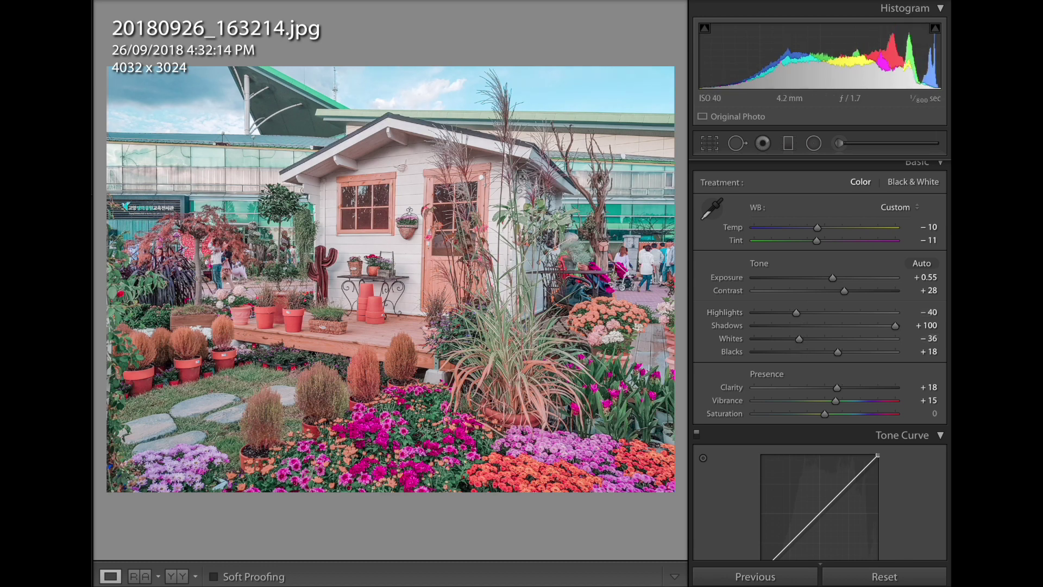
Copy the develop settings and paste them onto the next photo, the flower photo
key(ctrl+shift+c)
key(Return)
key(Right)
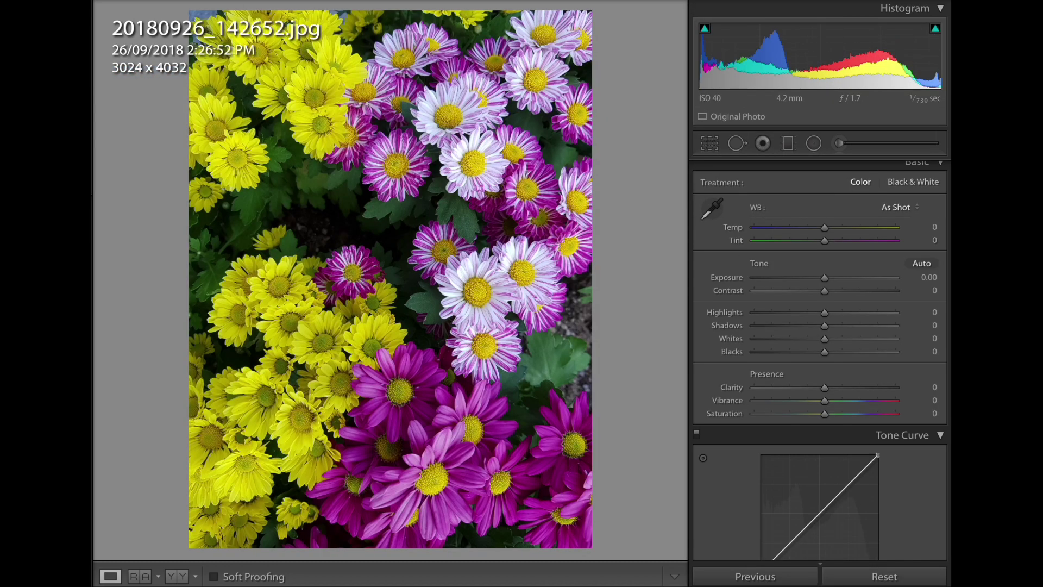
key(ctrl+shift+v)
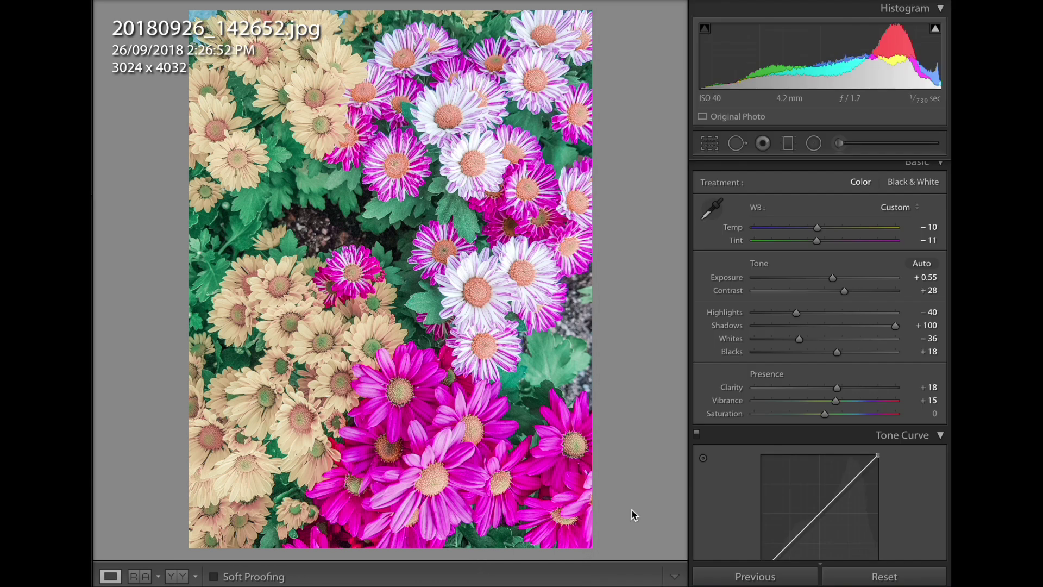
Set HSL Magenta hue to +100 and Magenta luminance to +15
scroll(894, 439, down, 5)
click(867, 442)
mouse_move(830, 477)
mouse_down()
mouse_move(863, 478)
mouse_move(819, 491)
mouse_move(842, 504)
mouse_move(890, 477)
mouse_up()
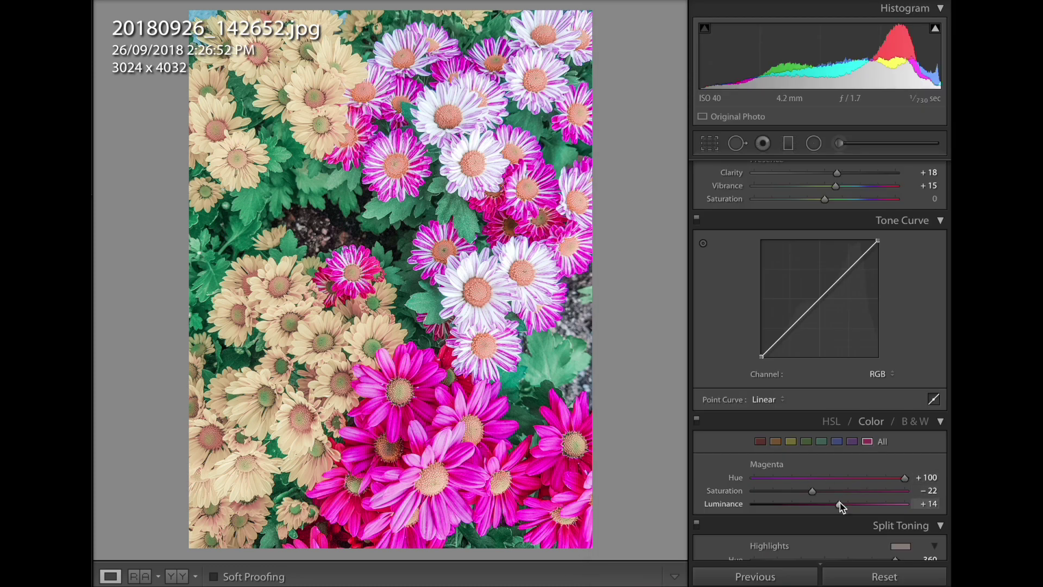
drag(839, 503, 841, 503)
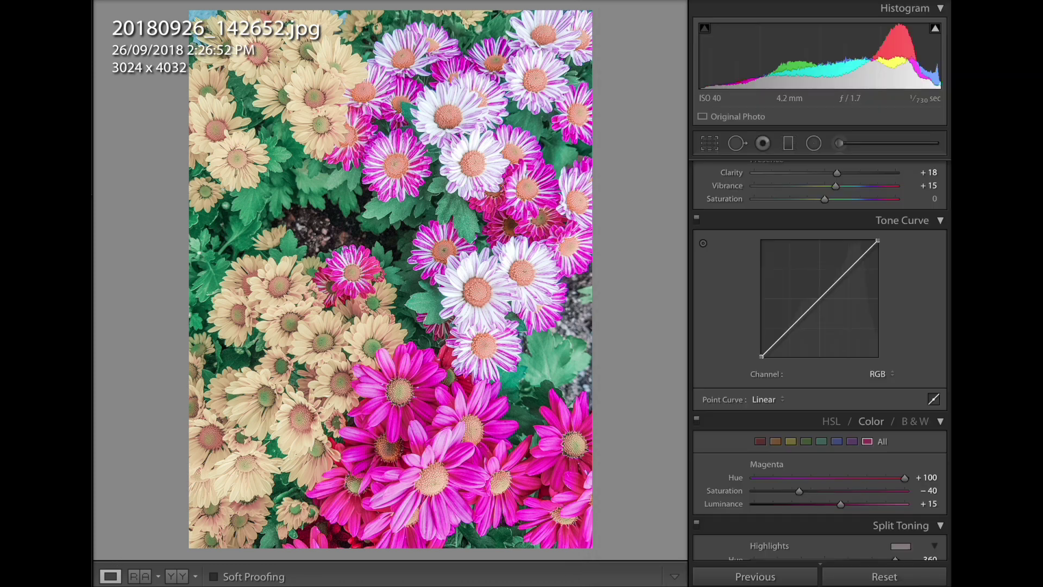
Copy the flower photo's settings and paste them onto the next cherry-blossom photo
key(ctrl+shift+c)
click(757, 182)
key(Right)
key(ctrl+shift+v)
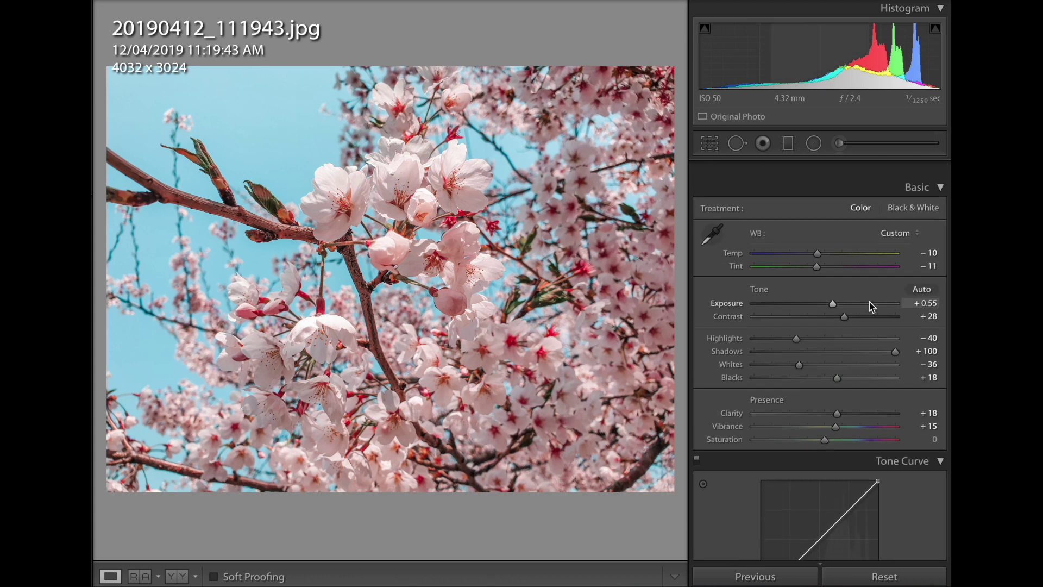
Set Temp to -9, shift the Red hue, and raise Red luminance to +18
drag(823, 237, 817, 248)
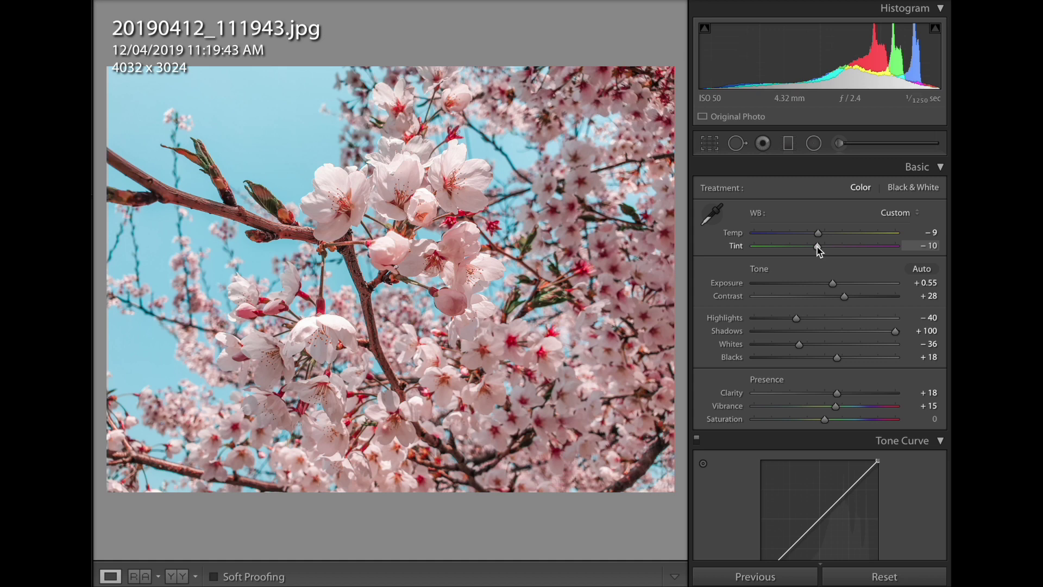
scroll(818, 251, down, 10)
click(760, 200)
drag(841, 246, 843, 240)
scroll(844, 245, up, 1)
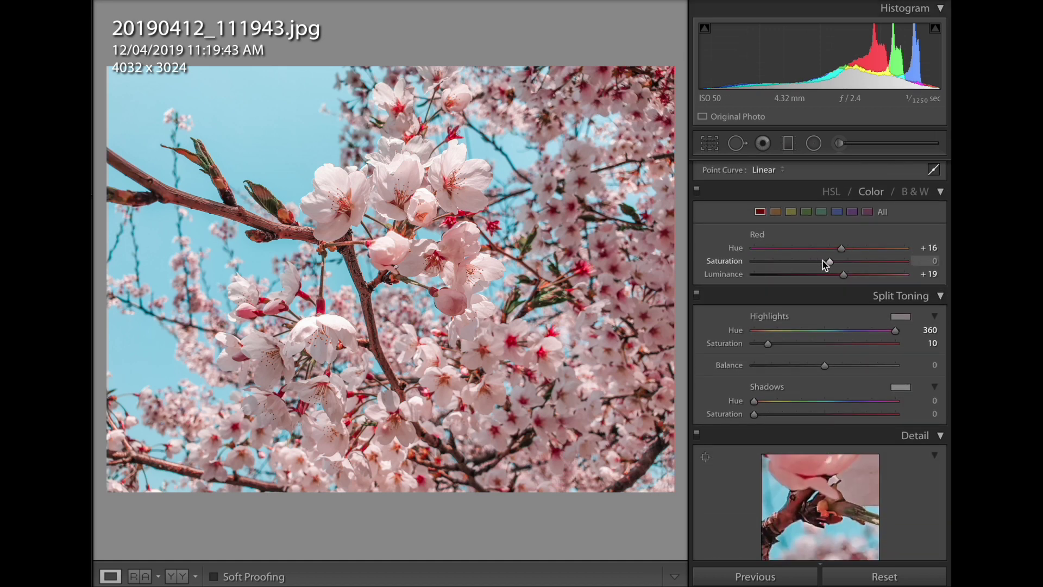
click(843, 274)
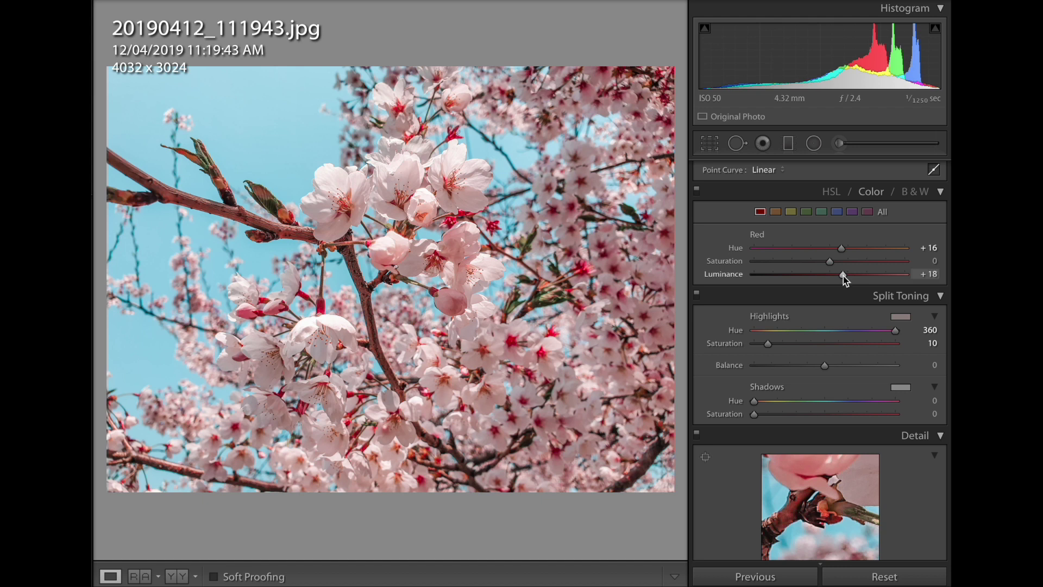
Set Orange hue to +4 and drop Yellow saturation to -69
scroll(778, 239, up, 1)
click(775, 219)
mouse_move(832, 257)
mouse_down()
mouse_move(805, 269)
mouse_move(845, 282)
mouse_up()
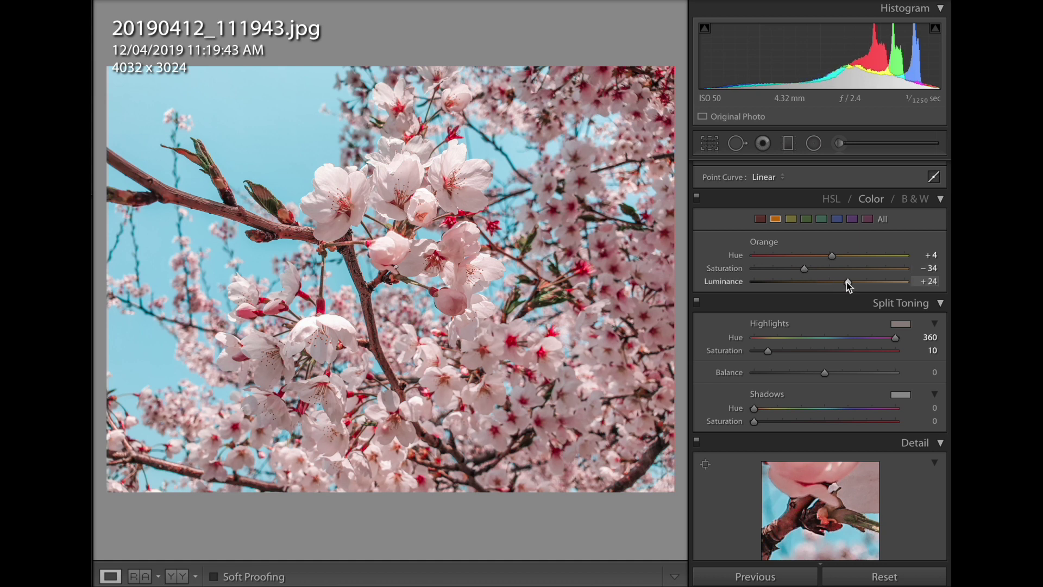
click(791, 219)
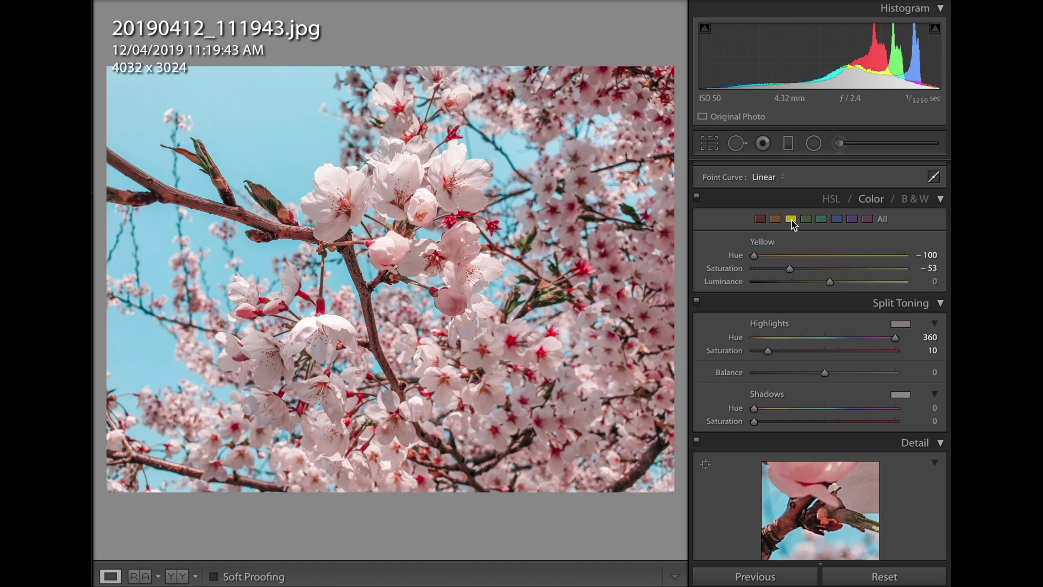
click(778, 272)
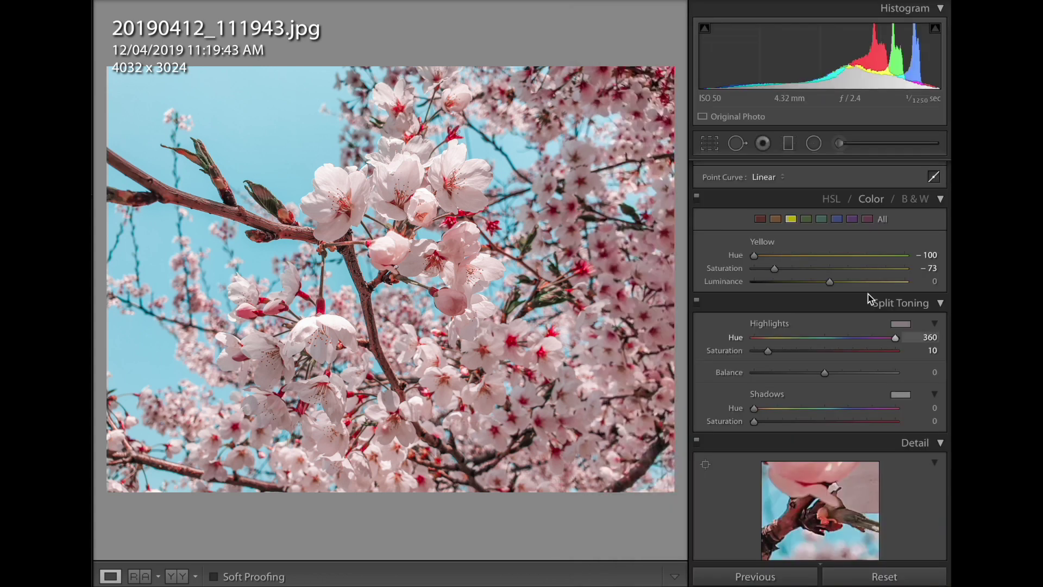
click(807, 220)
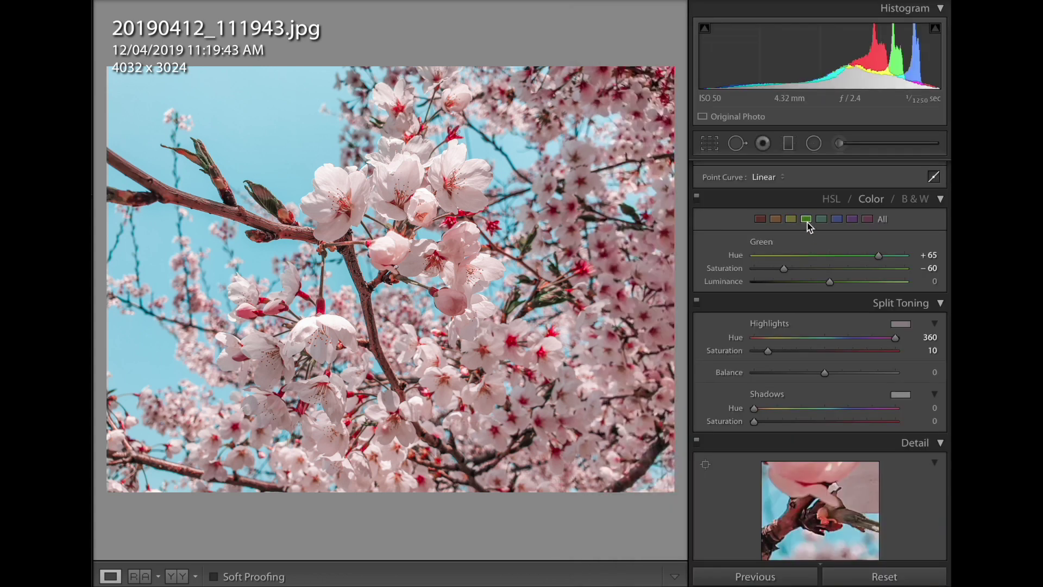
Copy the develop settings and paste them onto the next photo, the street photo
key(ctrl+shift+c)
key(Return)
key(Right)
key(ctrl+shift+v)
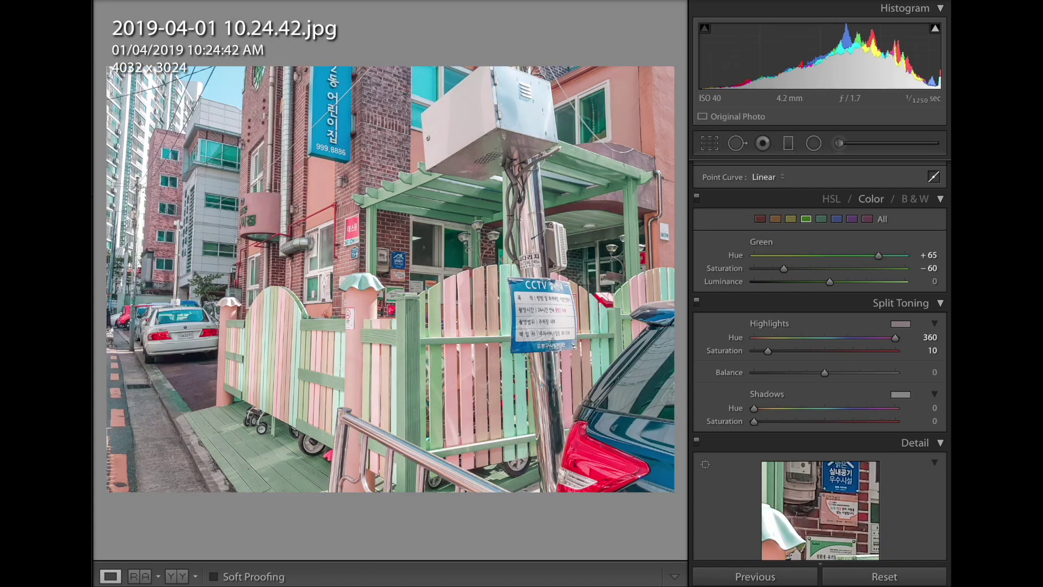
Lower Green hue to +38, desaturate the greens, and brighten Aqua luminance to +31
drag(879, 255, 857, 256)
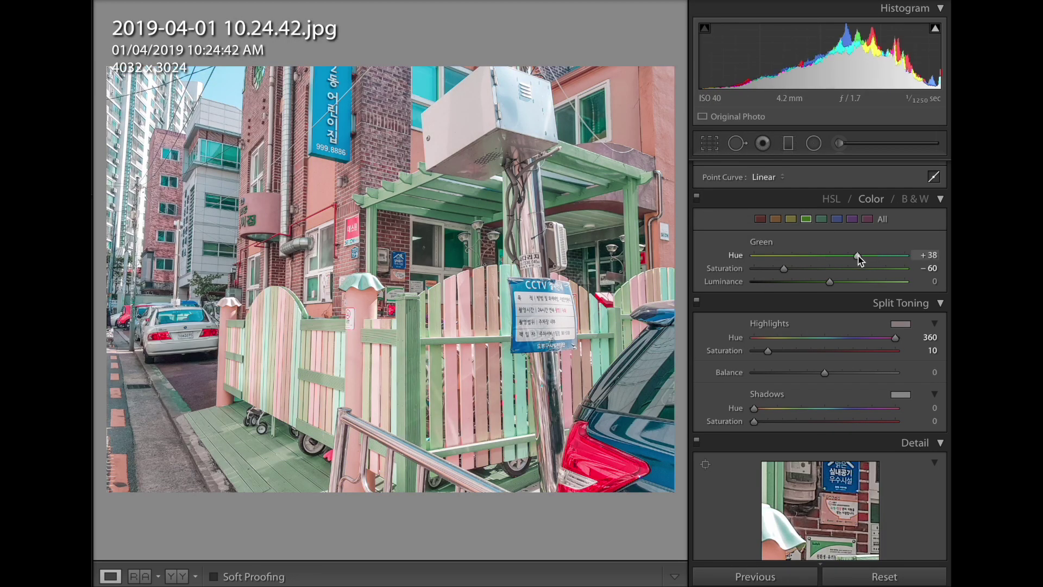
drag(784, 269, 777, 269)
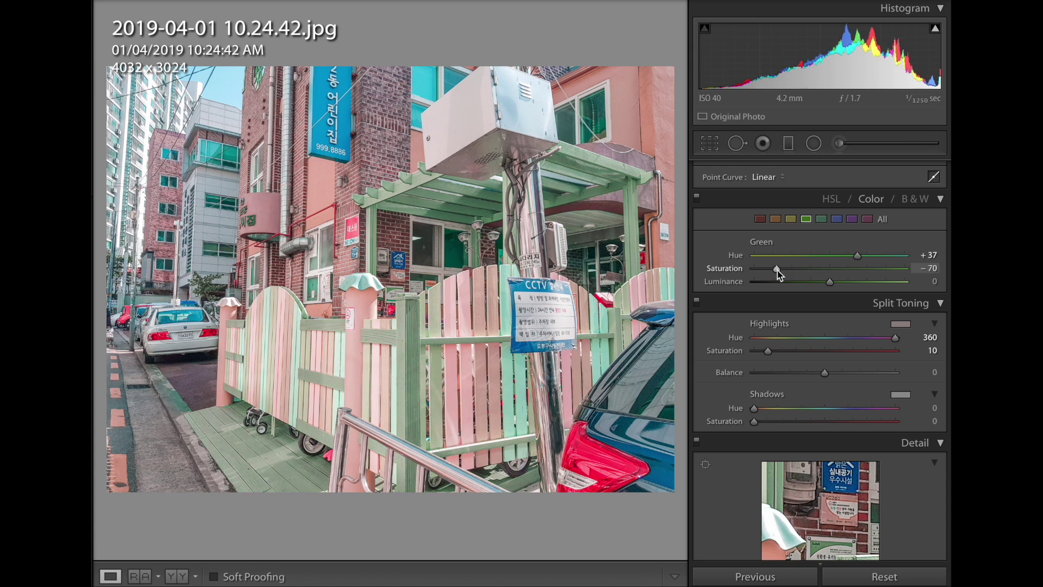
click(822, 219)
click(843, 282)
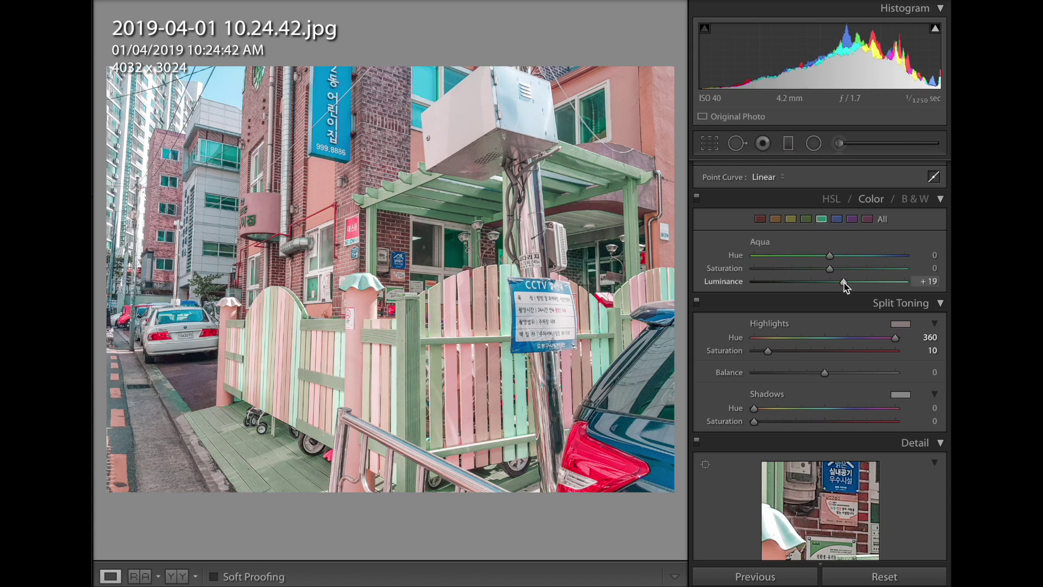
mouse_move(845, 283)
mouse_down()
mouse_move(817, 255)
mouse_move(821, 268)
mouse_up()
Set Blue to −18/−12/+14 and raise Purple luminance to +21
click(837, 219)
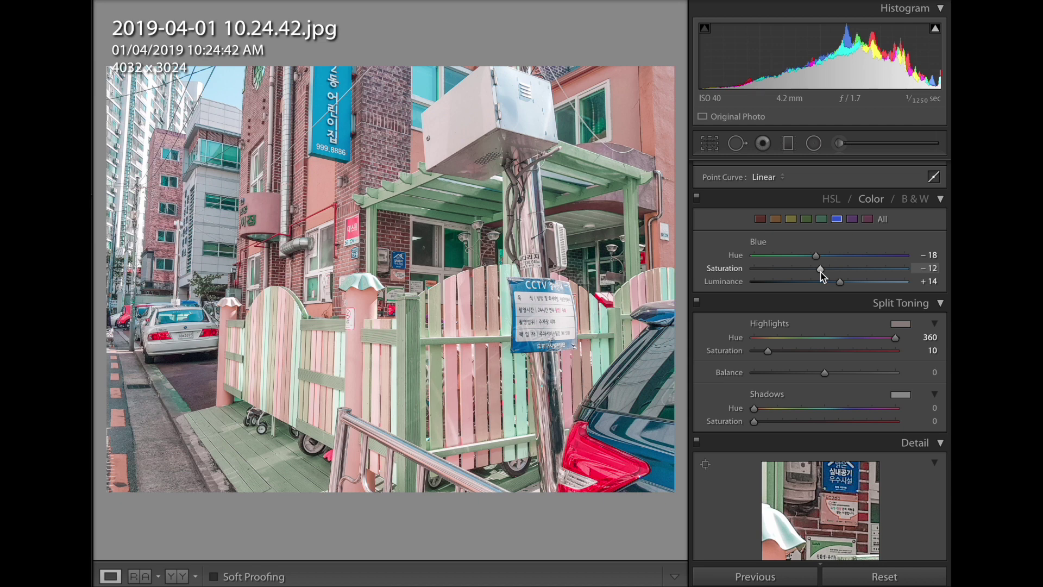
click(853, 220)
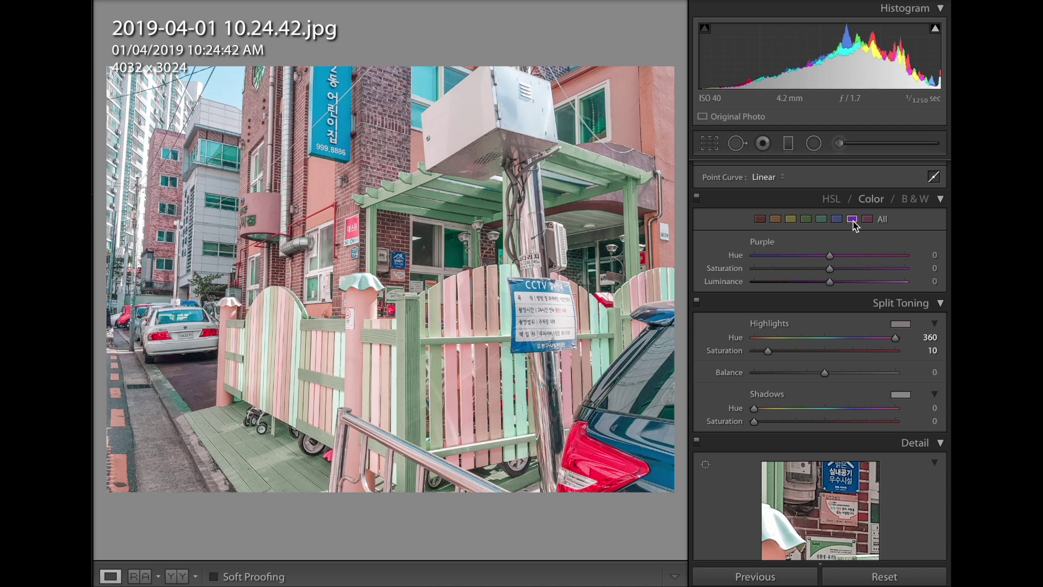
drag(829, 281, 844, 282)
click(868, 219)
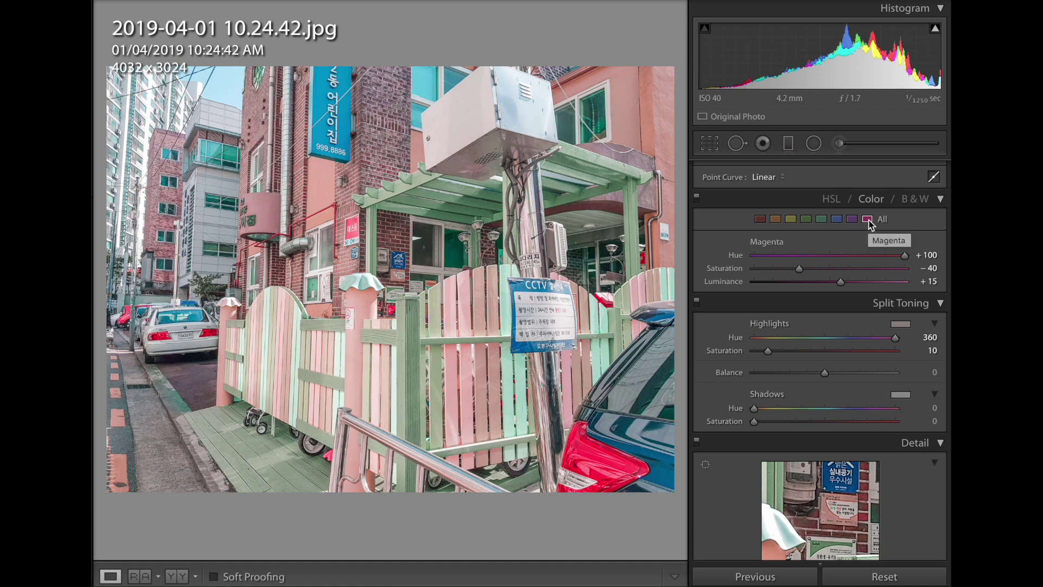
Copy the street photo's develop settings and move to the next photo
key(ctrl+shift+c)
click(766, 177)
key(Right)
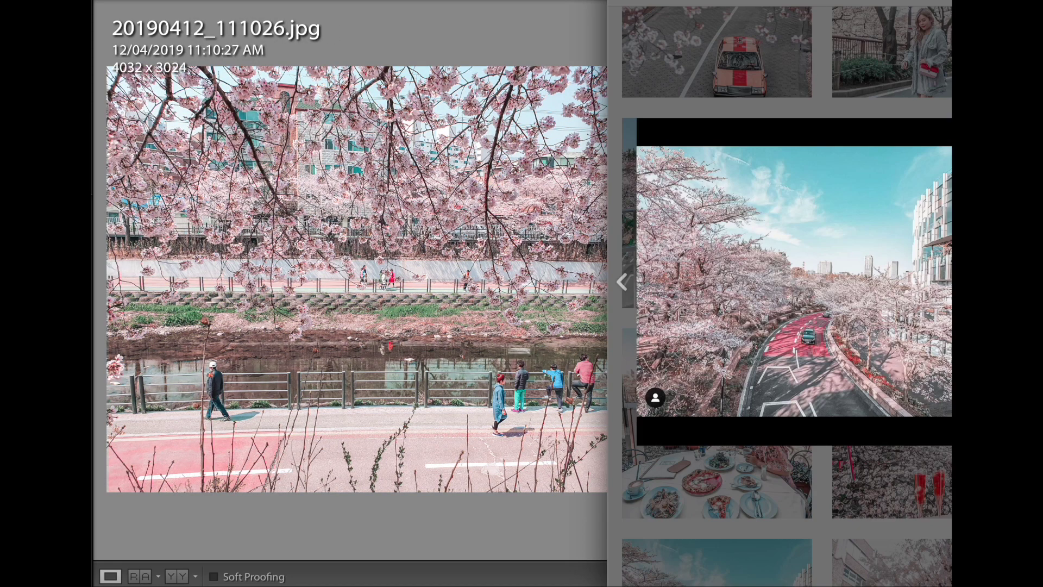
Step back, paste the copied look onto the branch photo, and move forward
key(Left)
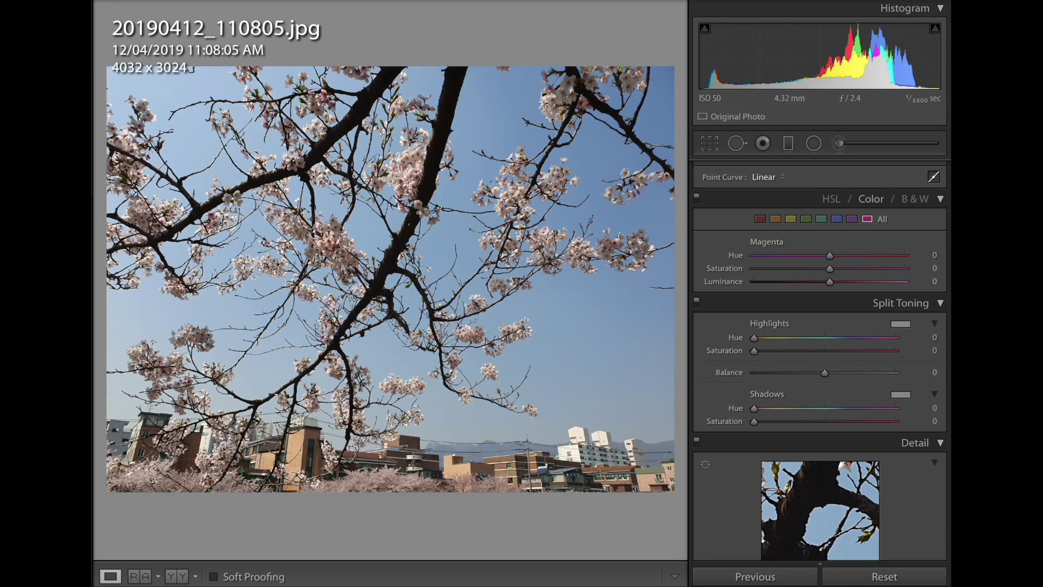
key(ctrl+shift+c)
click(720, 181)
key(ctrl+shift+v)
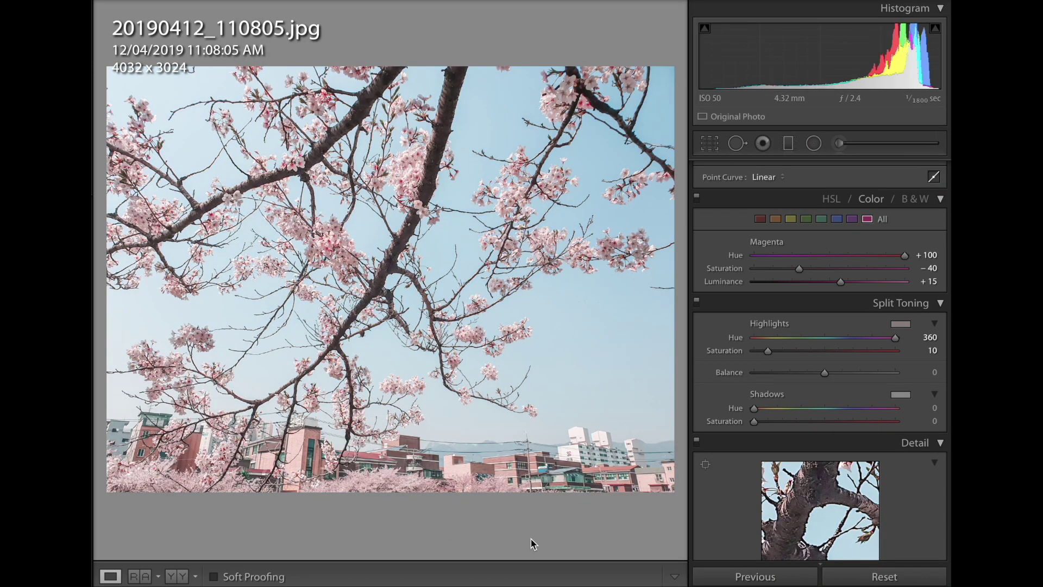
key(Right)
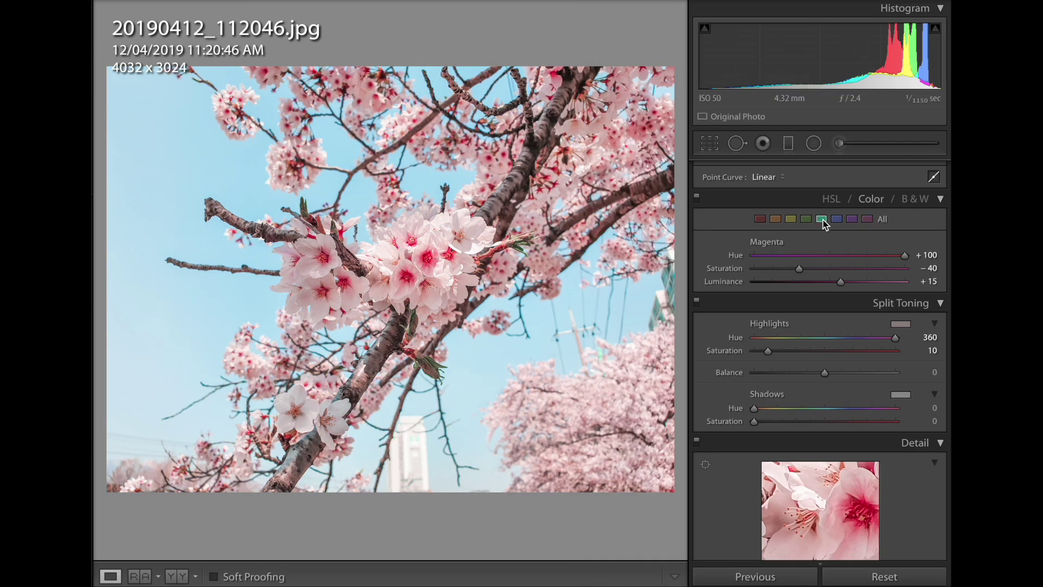
Set Aqua luminance to +21, then paste the copied look onto the riverside path photo
click(821, 219)
drag(851, 282, 845, 282)
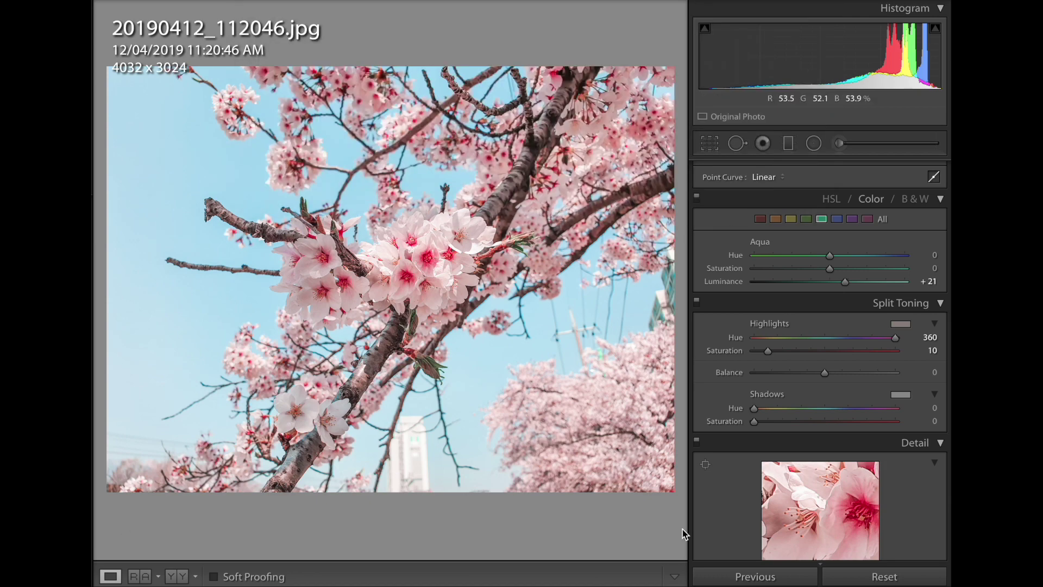
key(Right)
key(ctrl+shift+v)
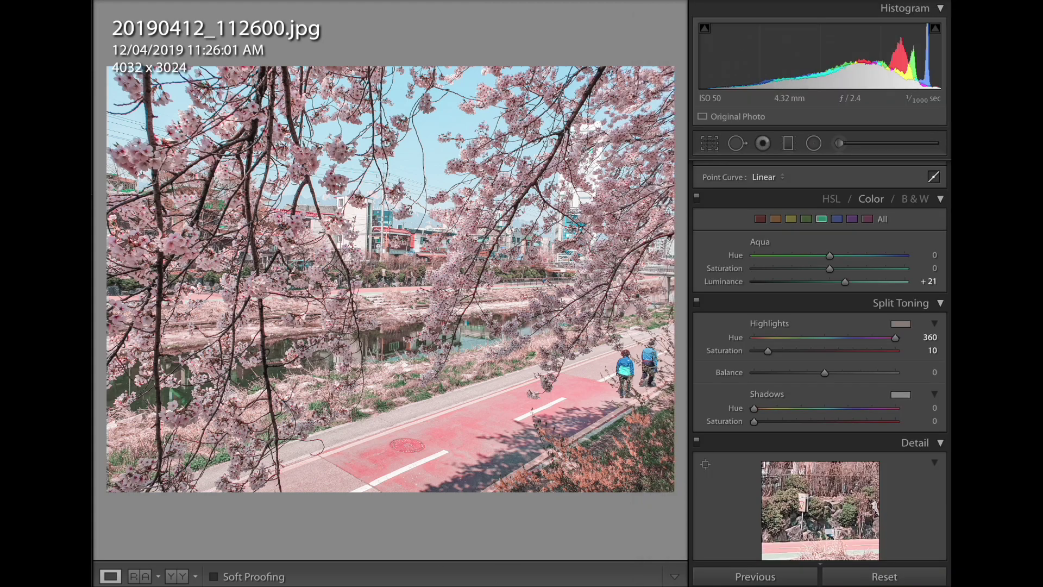
Inspect the next photo at full size, then reset the street photo's Blacks to 0
key(Right)
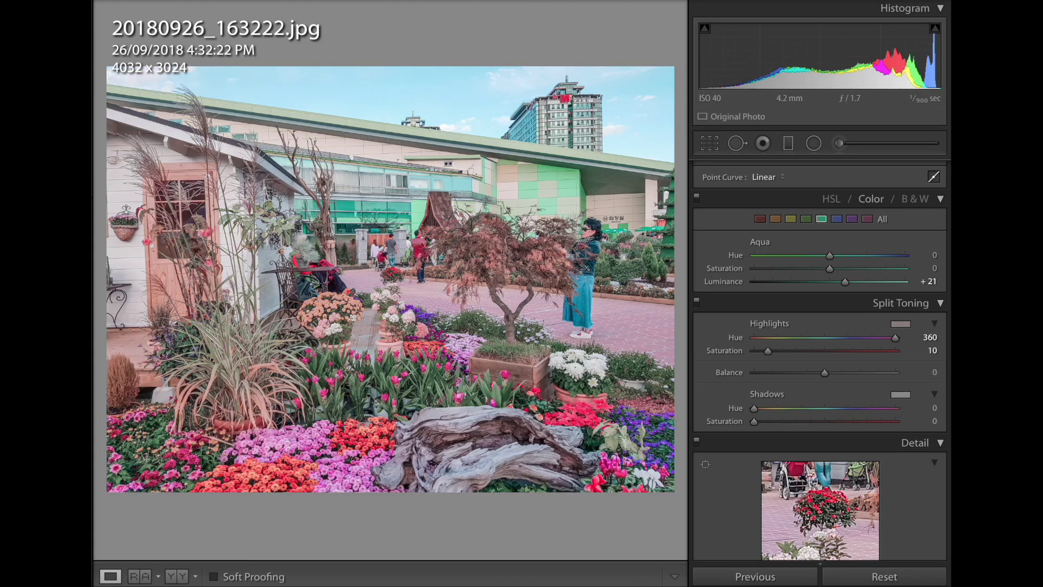
drag(590, 238, 589, 264)
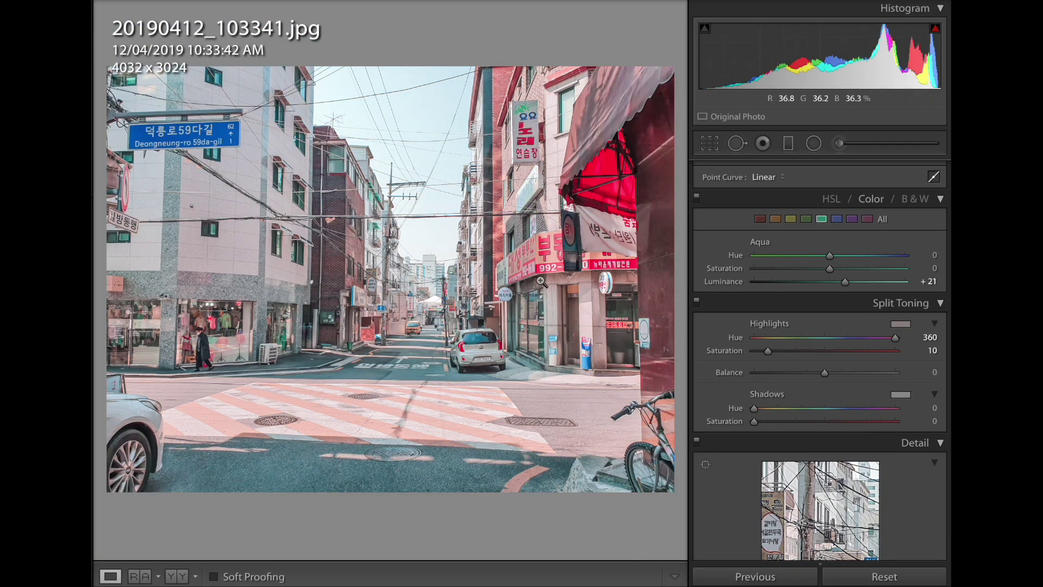
scroll(800, 373, up, 5)
scroll(800, 373, up, 5)
double_click(835, 278)
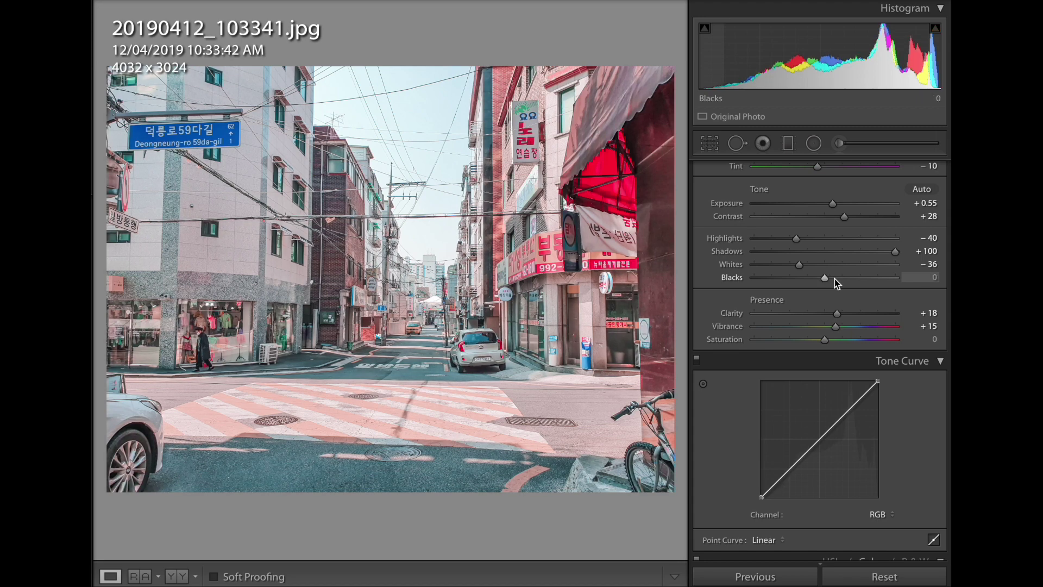
Copy the street photo's develop settings and paste them onto the next cherry-blossom and magnolia photos
key(ctrl+shift+c)
click(773, 178)
key(Right)
key(ctrl+shift+v)
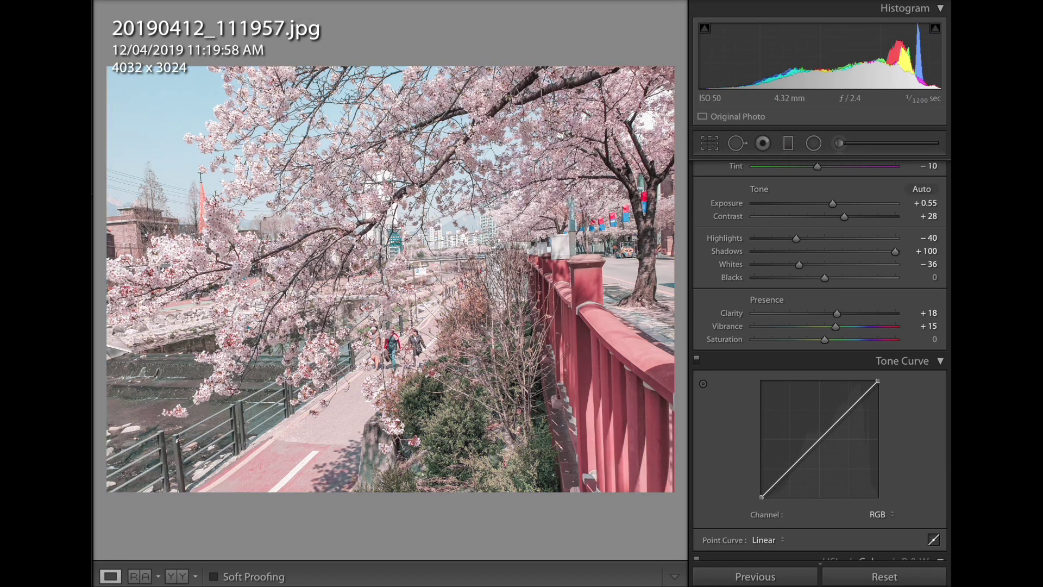
key(Right)
key(ctrl+shift+v)
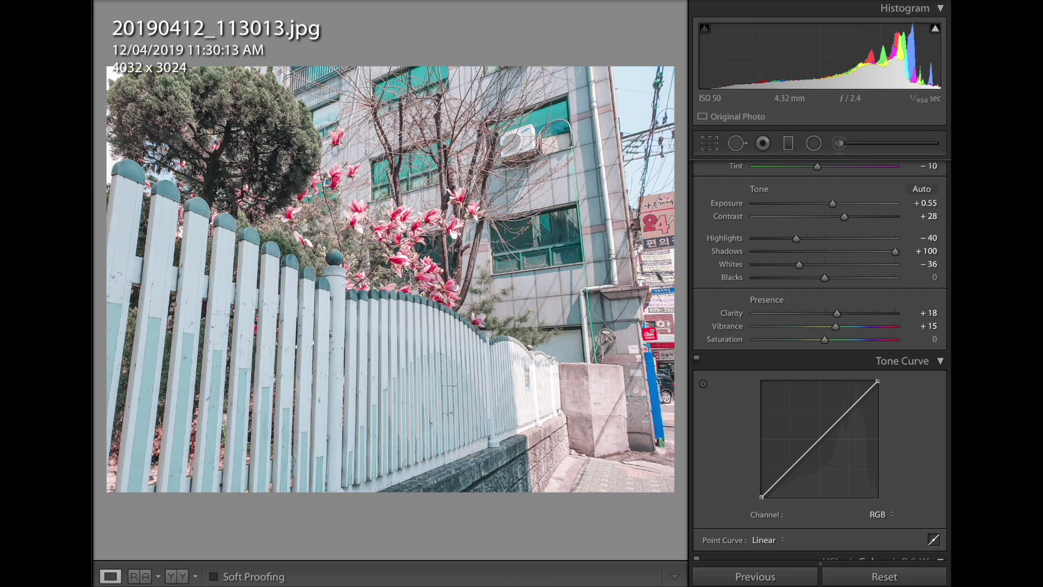
Paste the pastel-pink edit onto the two flower-shop photos and the flower basket photo
key(Right)
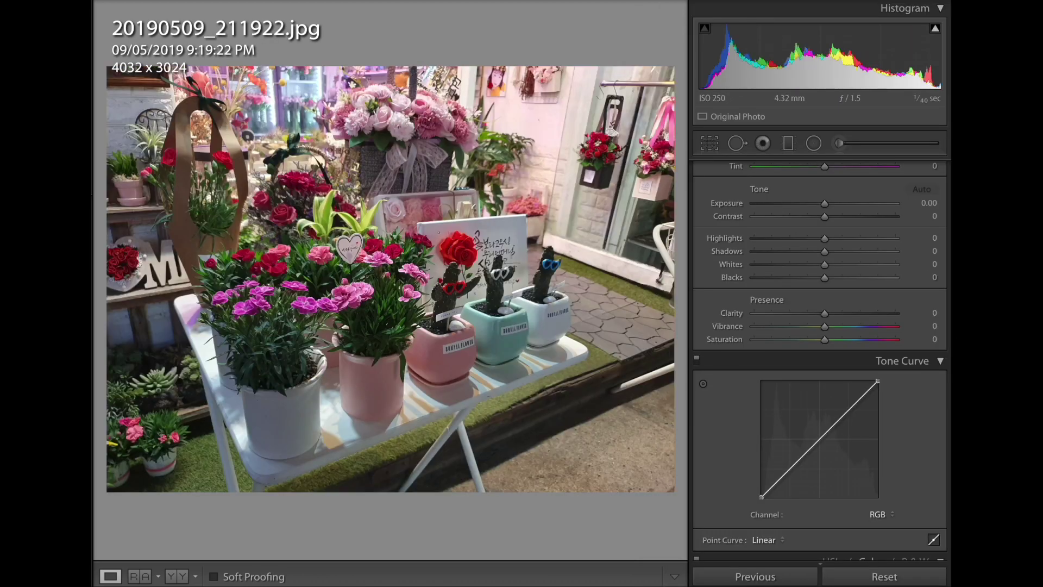
key(ctrl+shift+v)
key(Right)
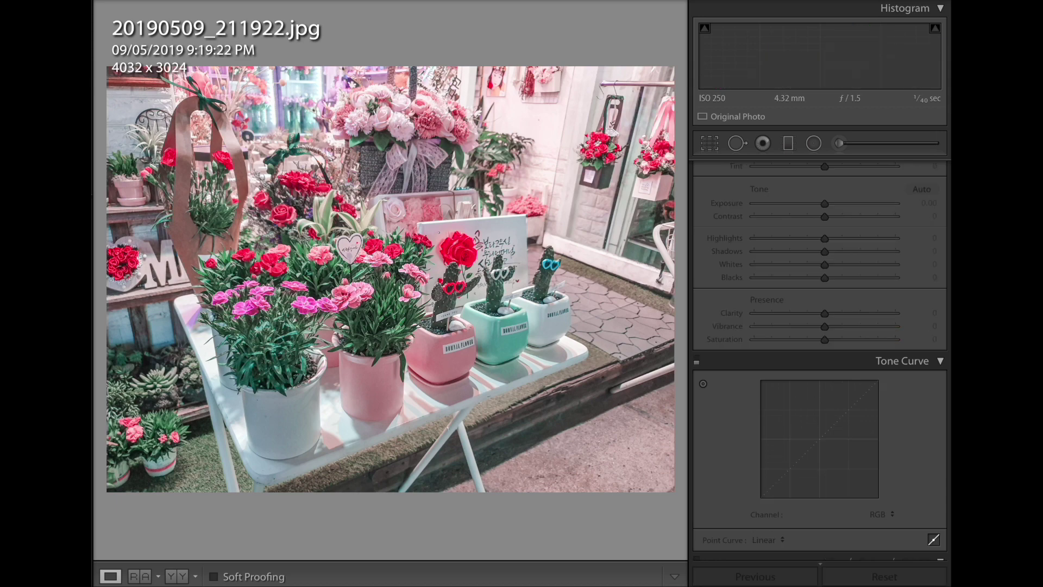
key(ctrl+shift+v)
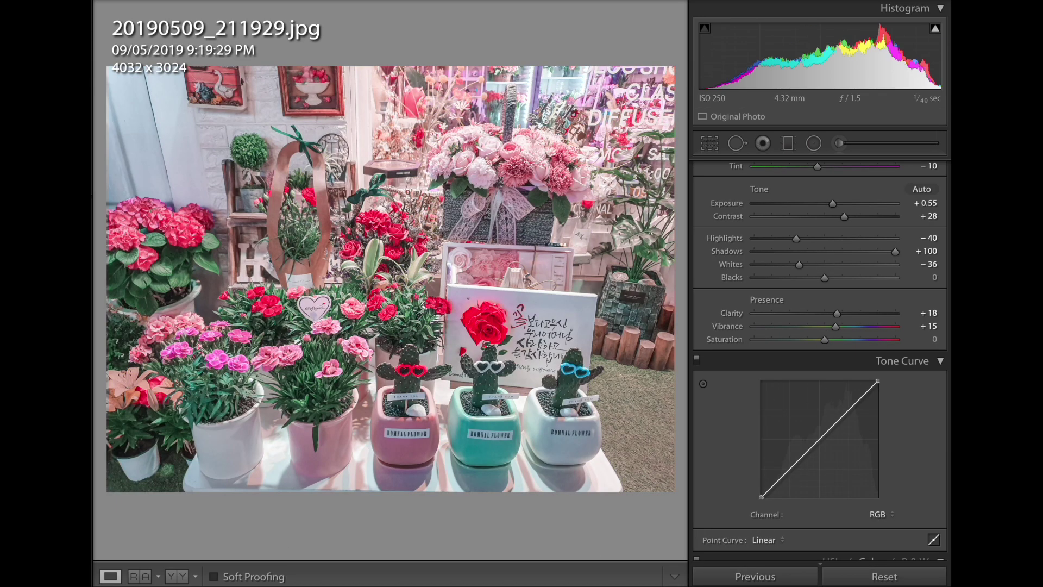
key(Right)
key(ctrl+shift+v)
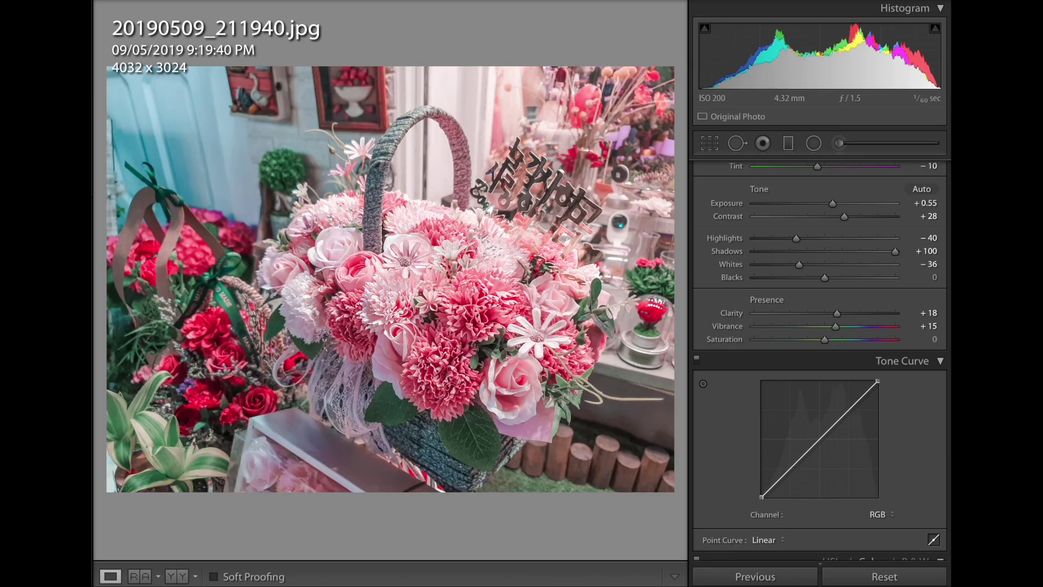
Reset the flower-market photo to unedited and move on to cherry tree photo 20190412_105904.jpg
key(Right)
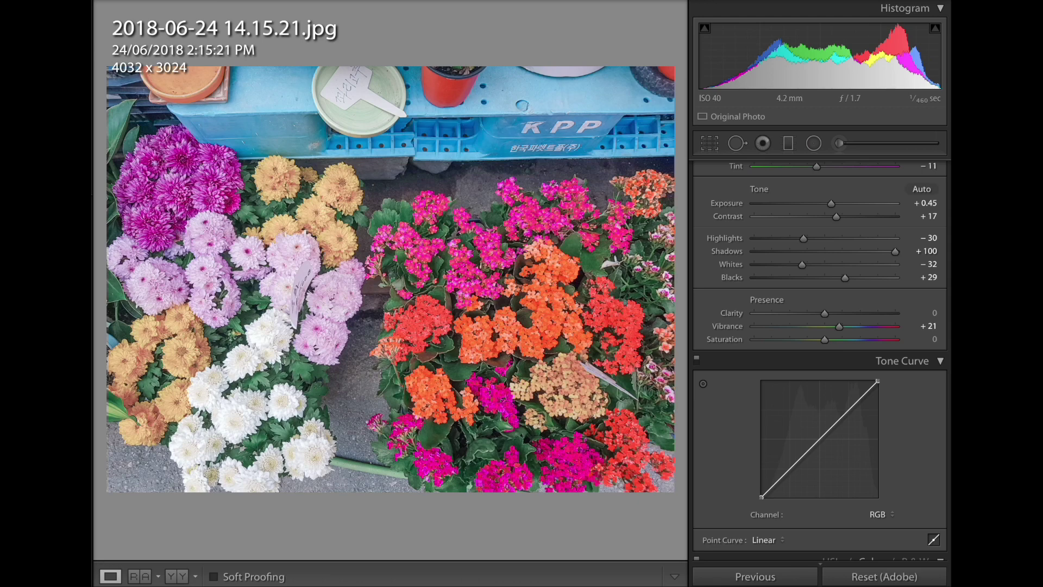
click(894, 580)
key(Right)
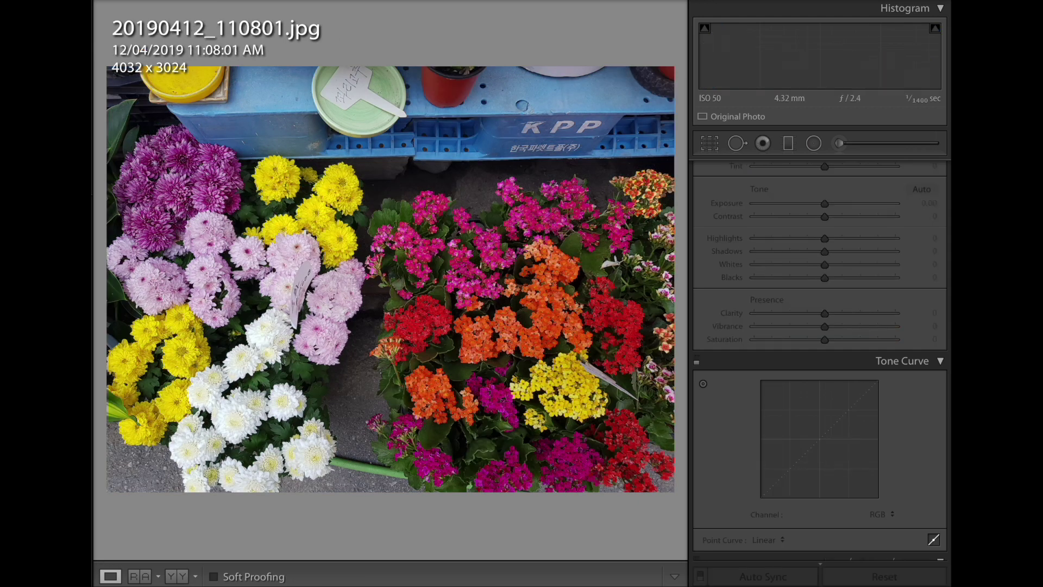
key(Right)
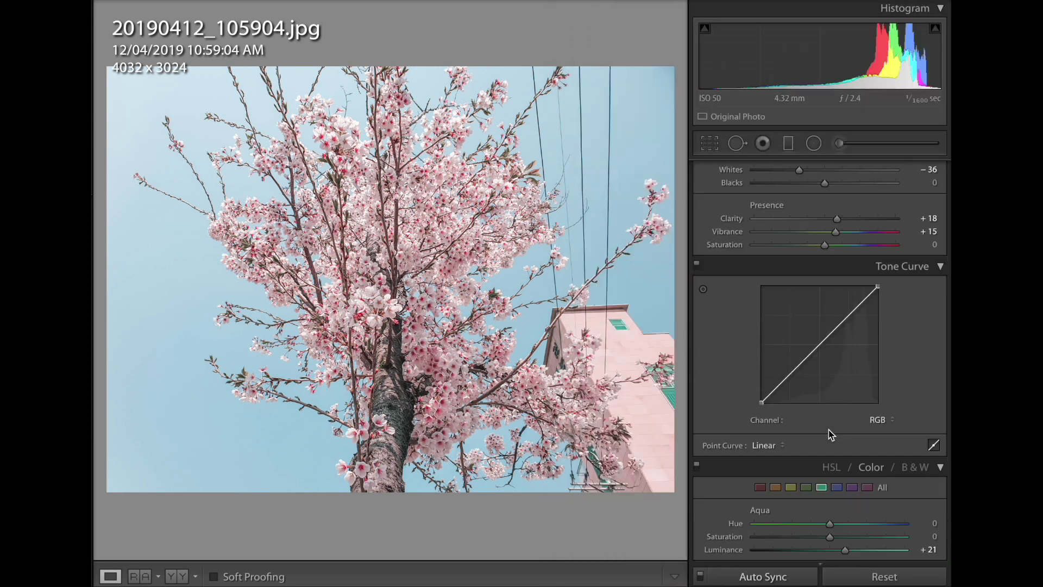
Set Split Toning highlight saturation to 13 on the cherry tree photo and copy its settings
scroll(829, 435, down, 5)
drag(788, 442, 774, 446)
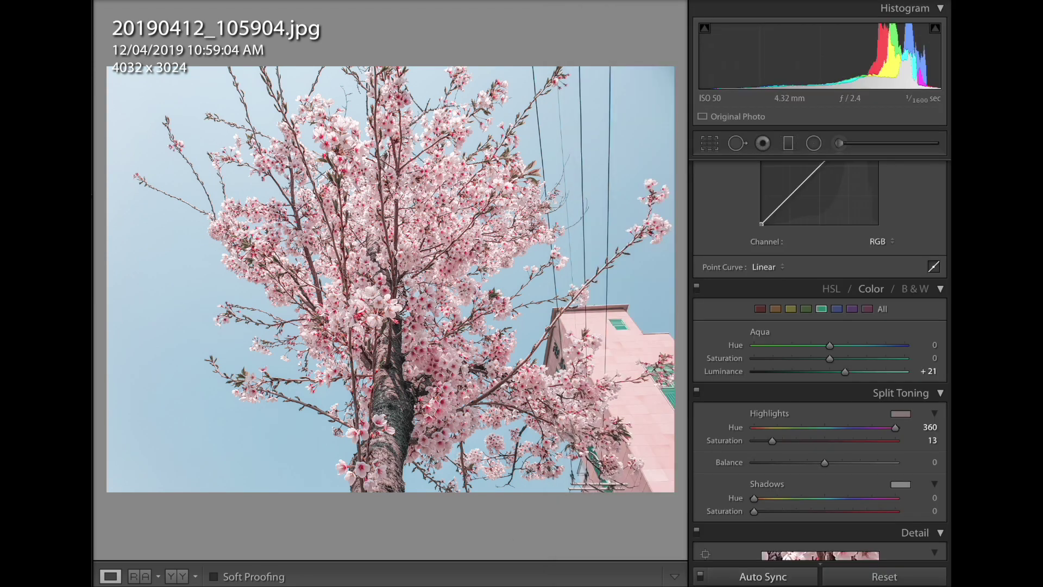
key(ctrl+shift+c)
click(768, 178)
Reset the cherry tree photo to original and go to riverside photo 20190412_110801.jpg
click(883, 575)
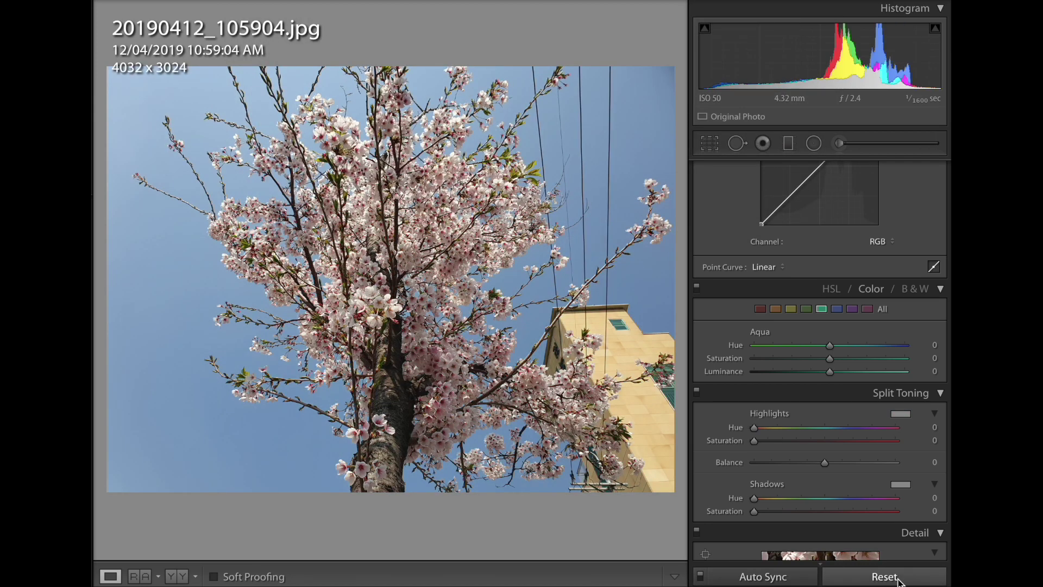
key(shift)
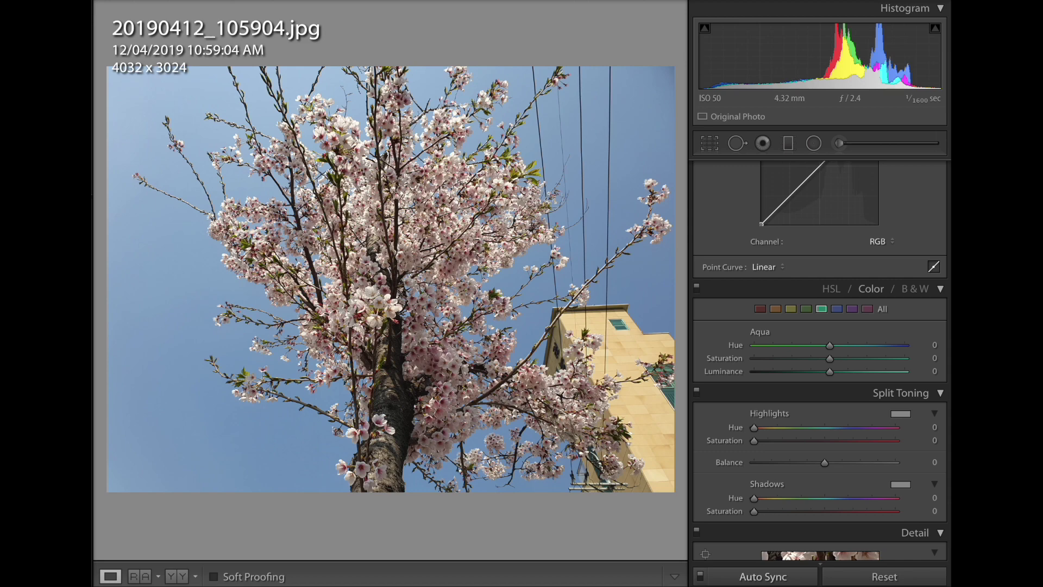
key(Right)
key(Right)
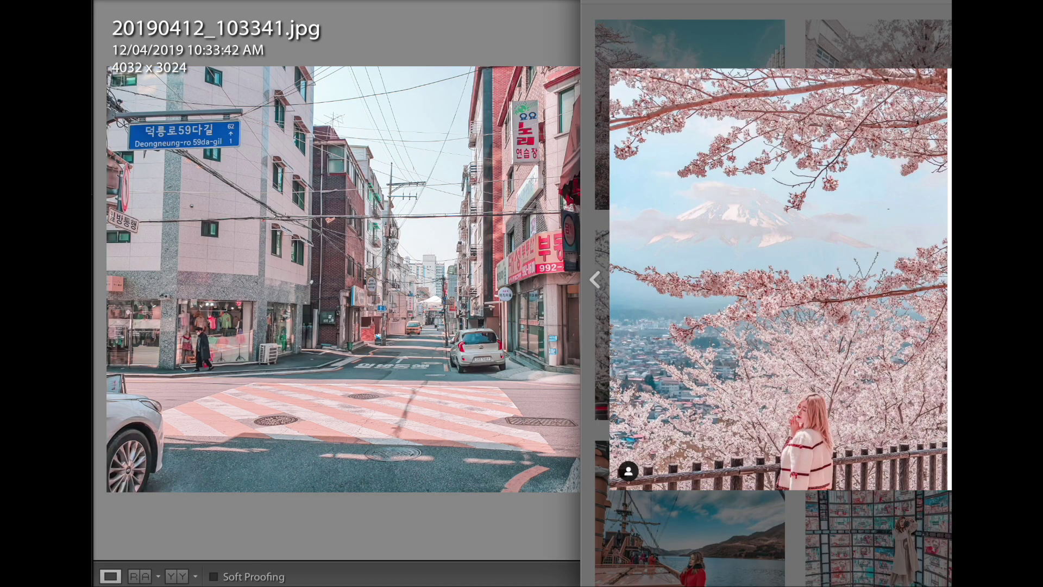
key(Left)
key(Right)
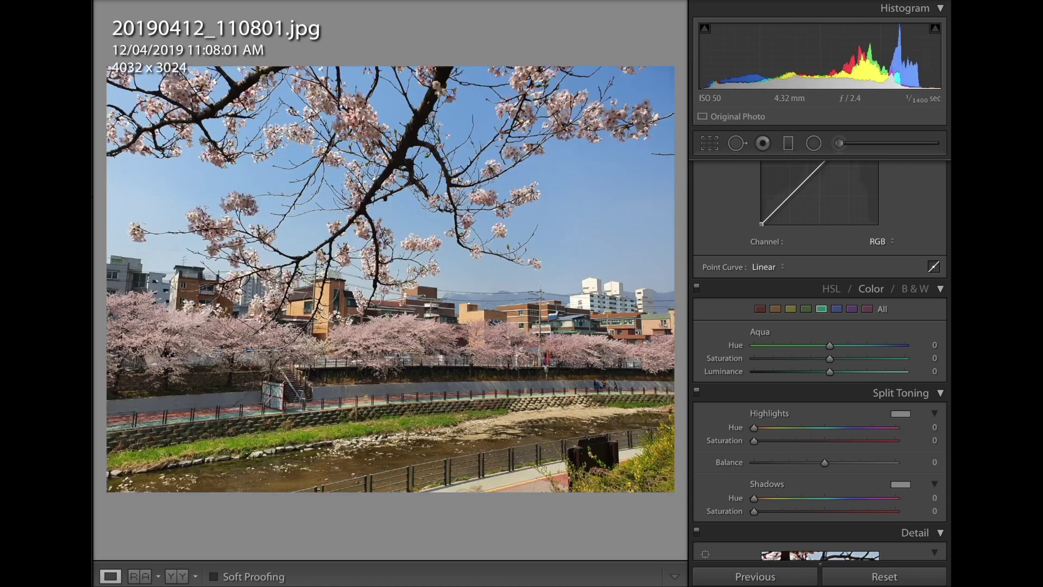
Paste the pastel edit onto the riverside photo, review its Blue HSL values, and copy its settings
key(ctrl+shift+v)
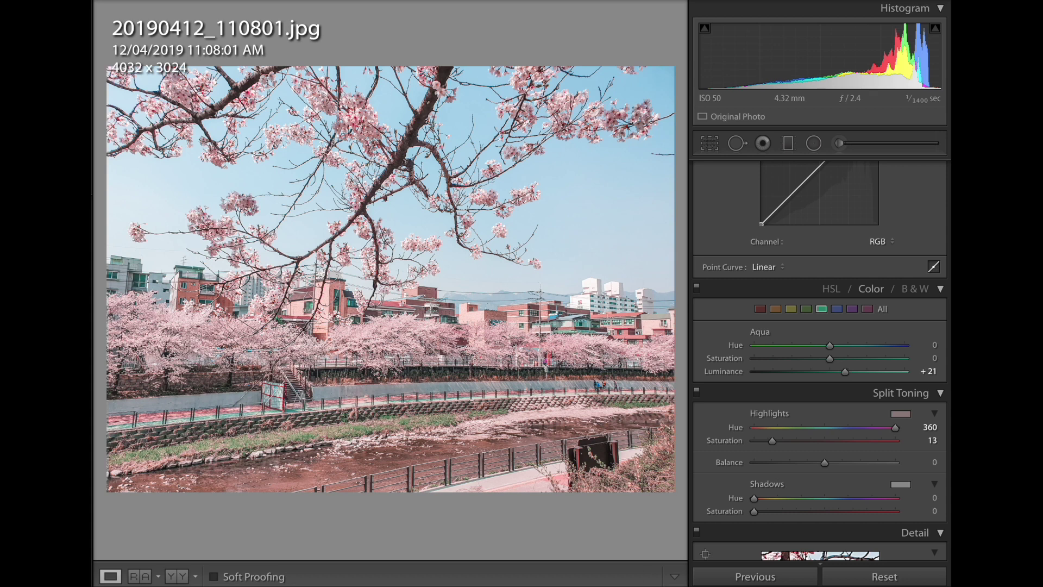
click(837, 308)
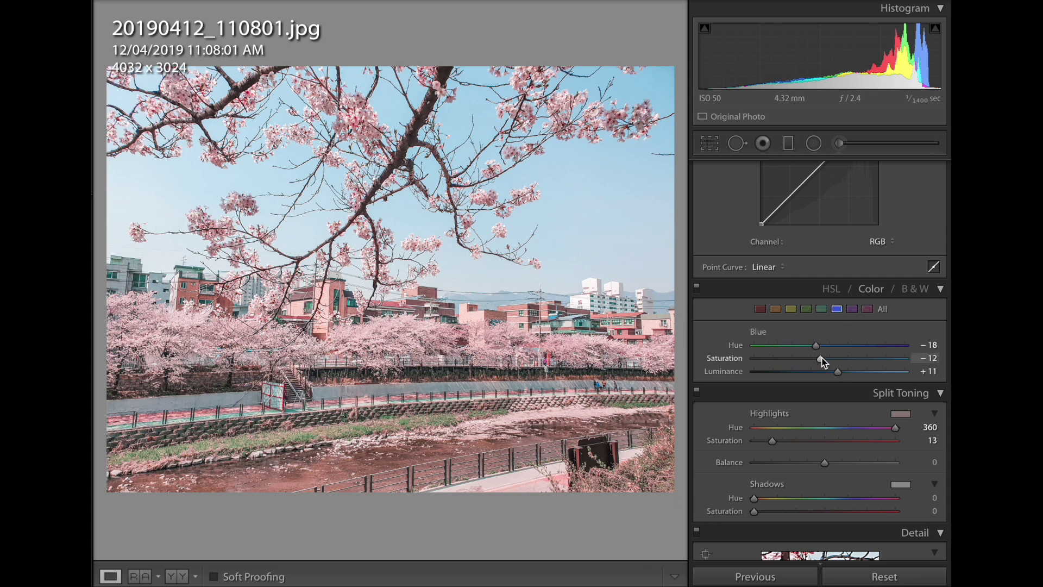
key(ctrl+shift+c)
click(770, 181)
Paste the edit onto the next river shot and the riverside walkway photo, then copy the walkway settings
key(Right)
key(ctrl+shift+v)
key(Right)
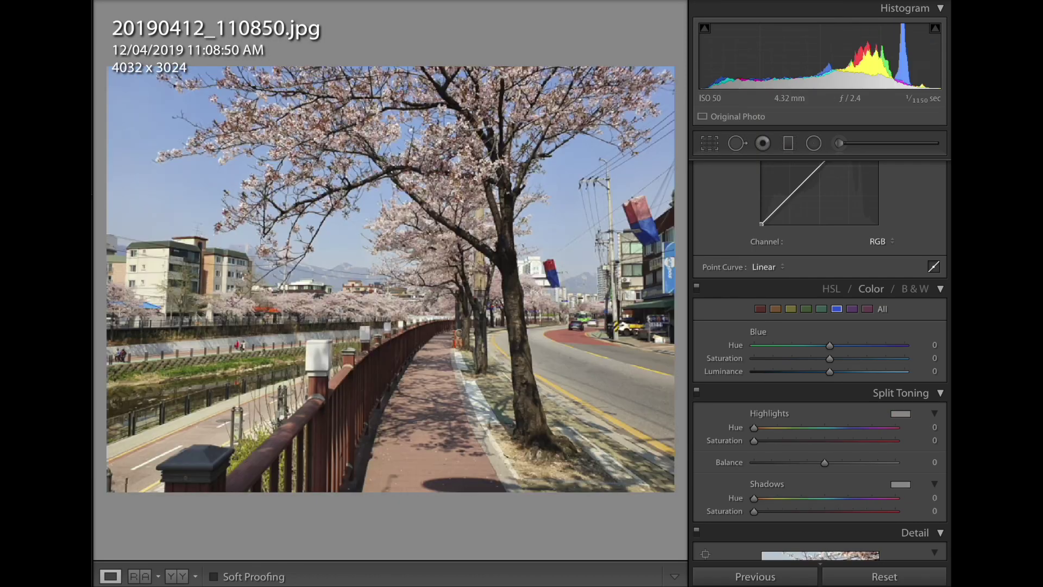
key(ctrl+shift+v)
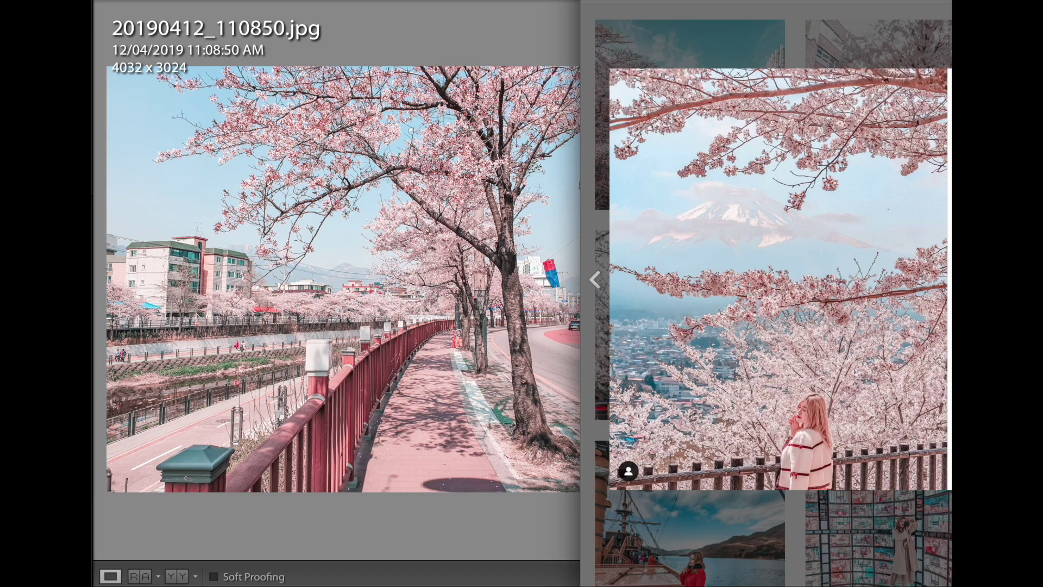
scroll(793, 338, up, 5)
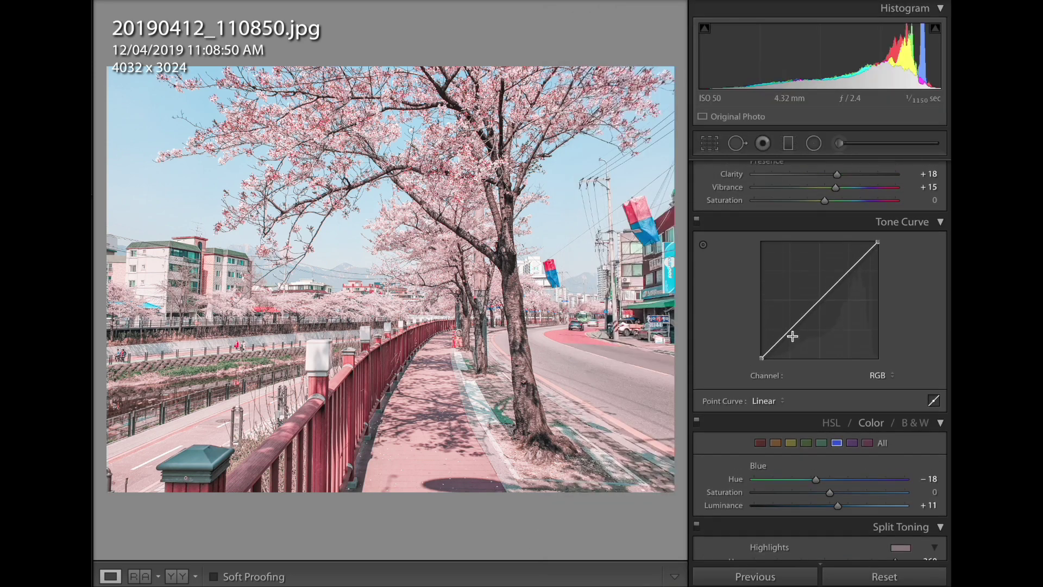
scroll(794, 341, up, 5)
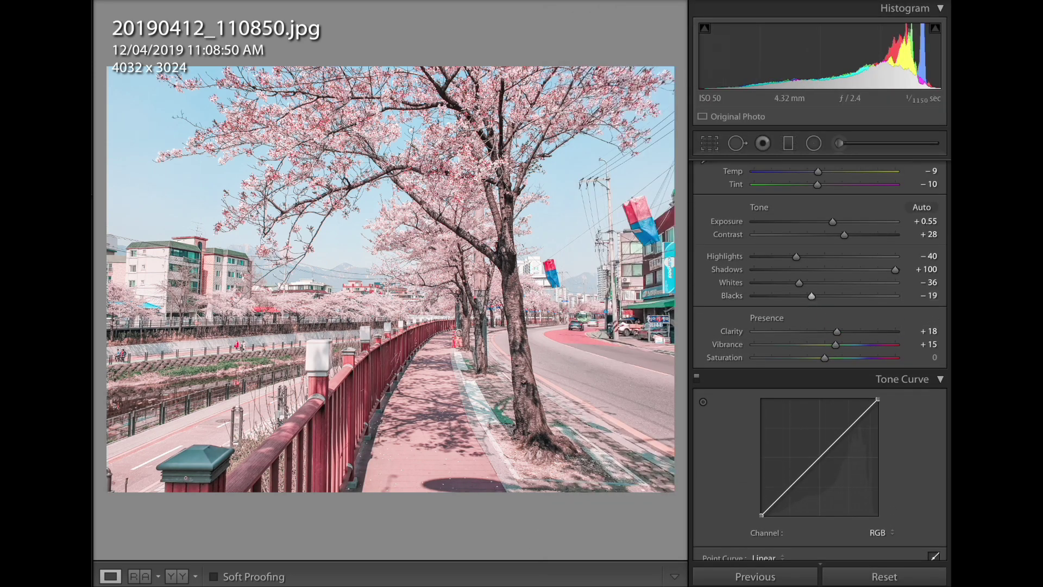
key(ctrl+shift+c)
Paste the copied pastel settings onto the next photo, the riverbank photo and the blossom close-up
key(Return)
key(Right)
key(ctrl+shift+v)
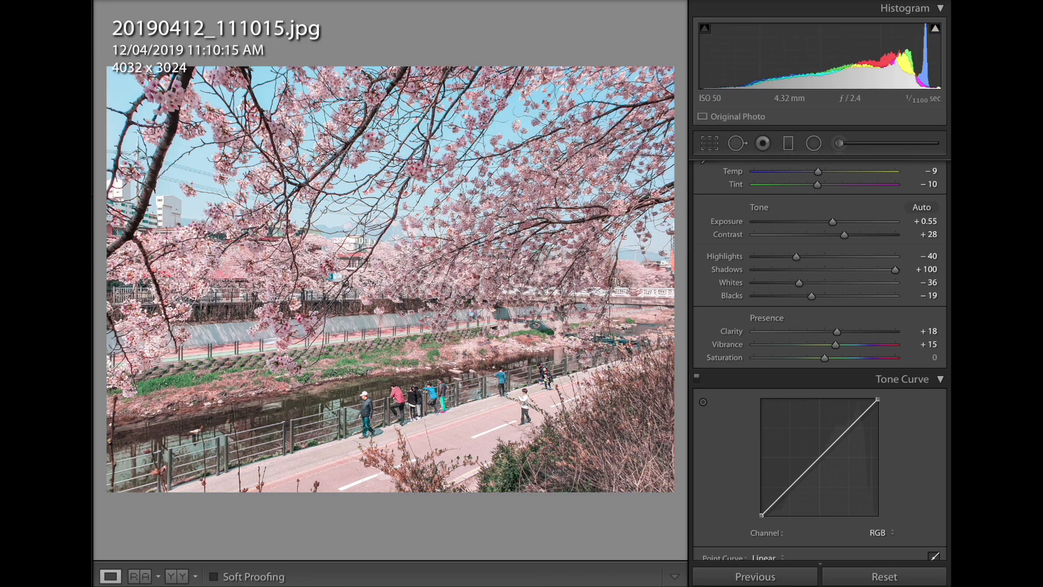
key(Right)
key(ctrl+shift+v)
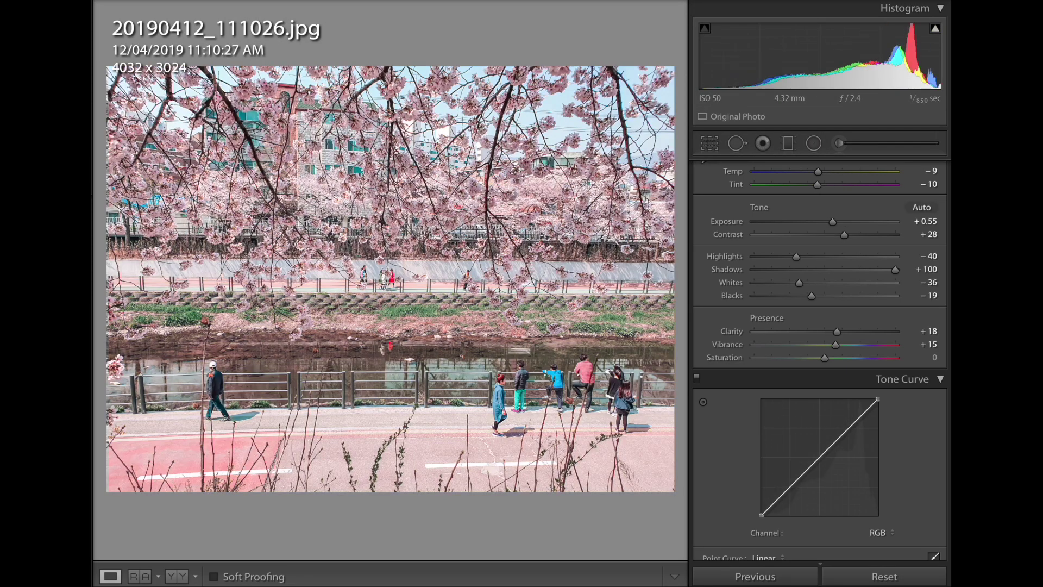
key(Right)
key(ctrl+shift+v)
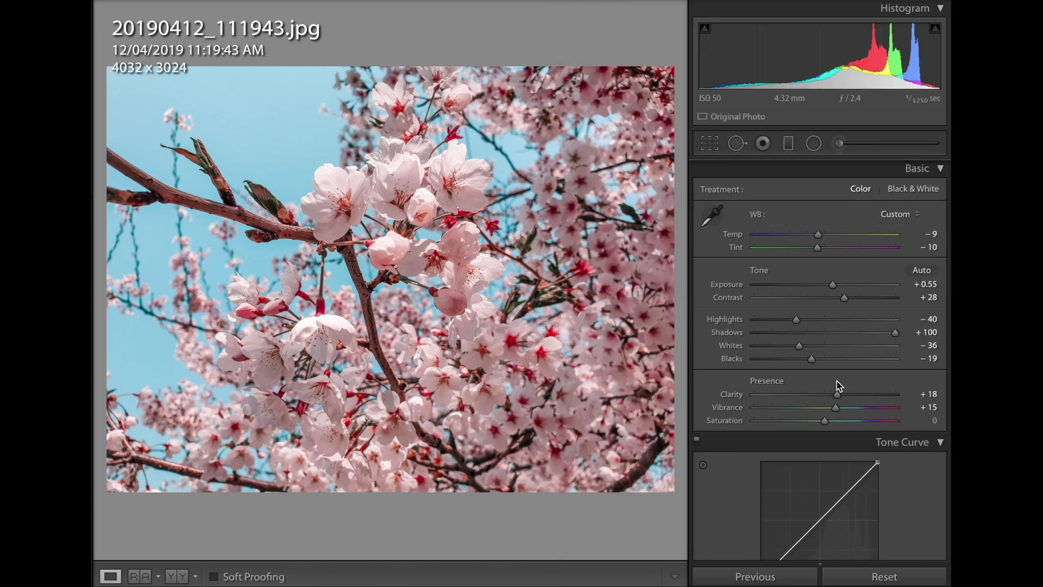
Raise the close-up's exposure to +0.60, then paste the settings onto the next four photos through 20190412_105904.jpg
drag(832, 283, 835, 283)
key(Right)
key(ctrl+shift+v)
key(Right)
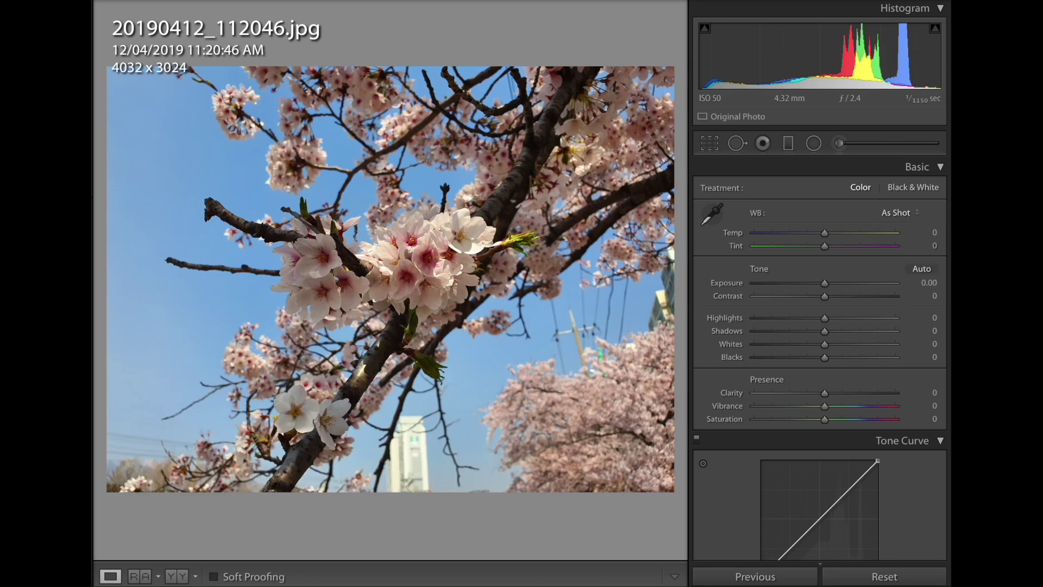
key(ctrl+shift+v)
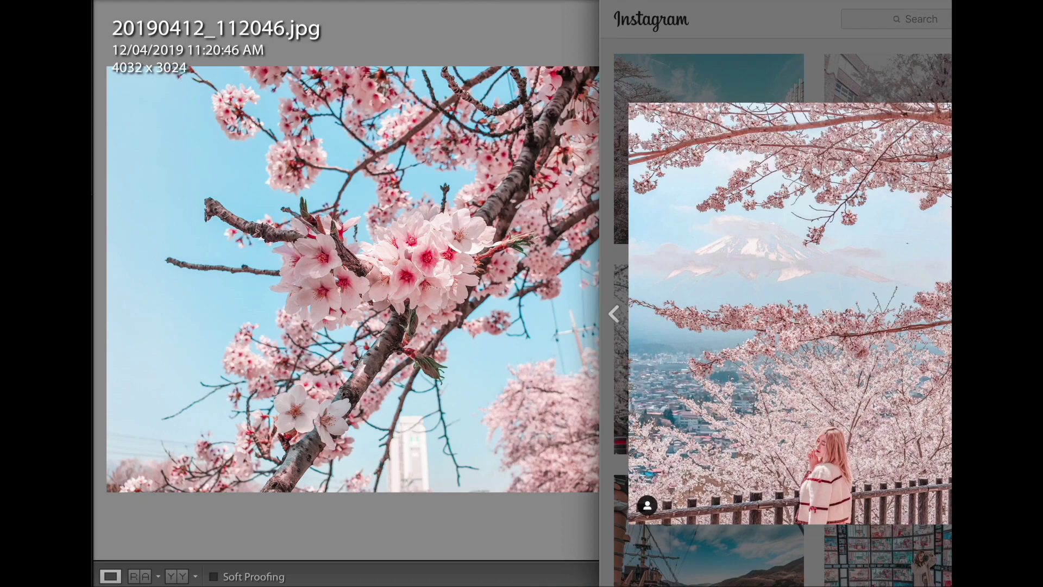
key(Right)
key(ctrl+shift+v)
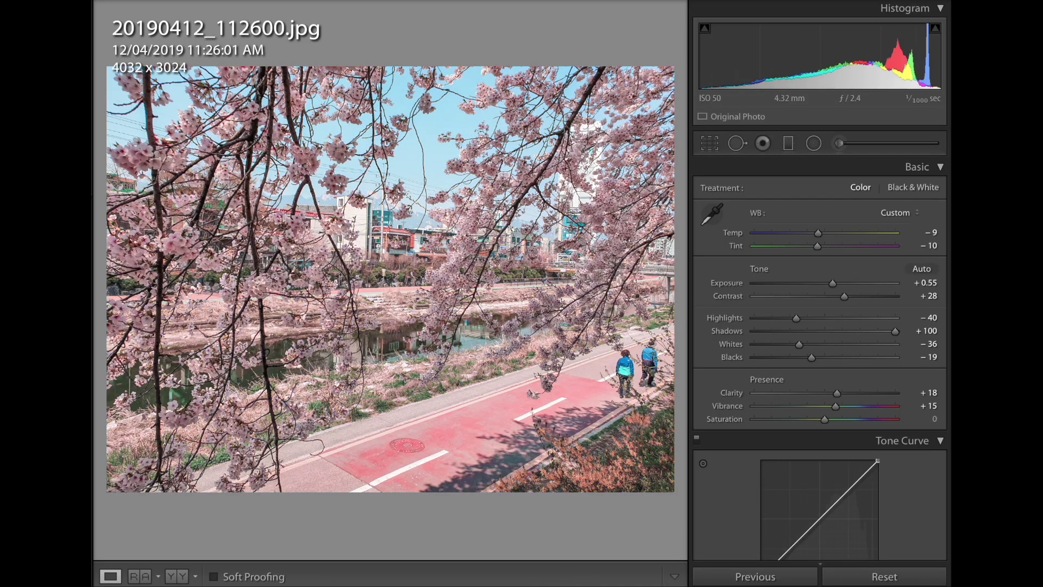
key(Right)
key(ctrl+shift+v)
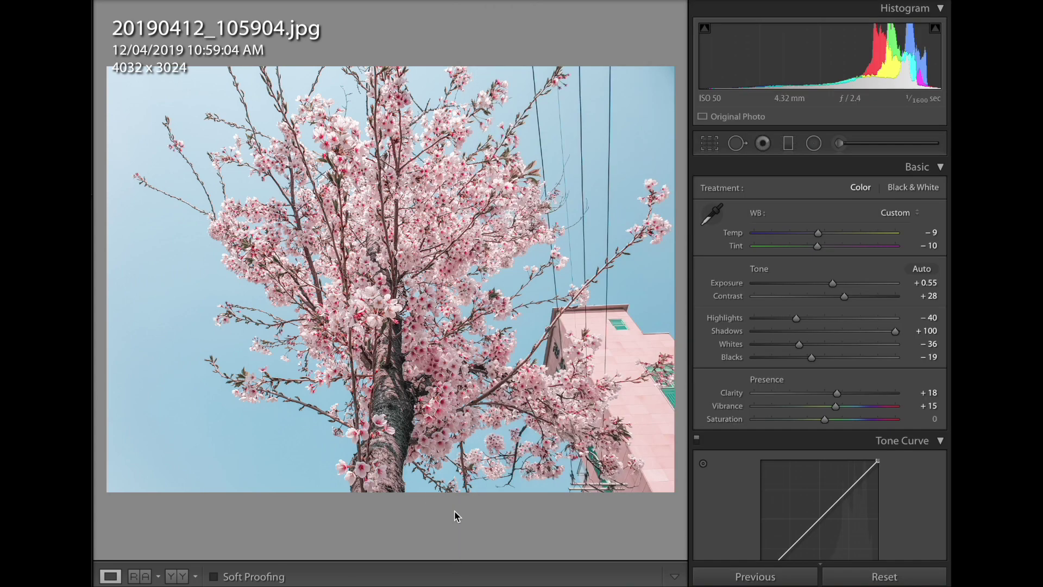
Swing the split-toning highlight hue toward purple and cool and green-tint the white balance
scroll(826, 373, down, 5)
scroll(792, 337, down, 1)
click(762, 312)
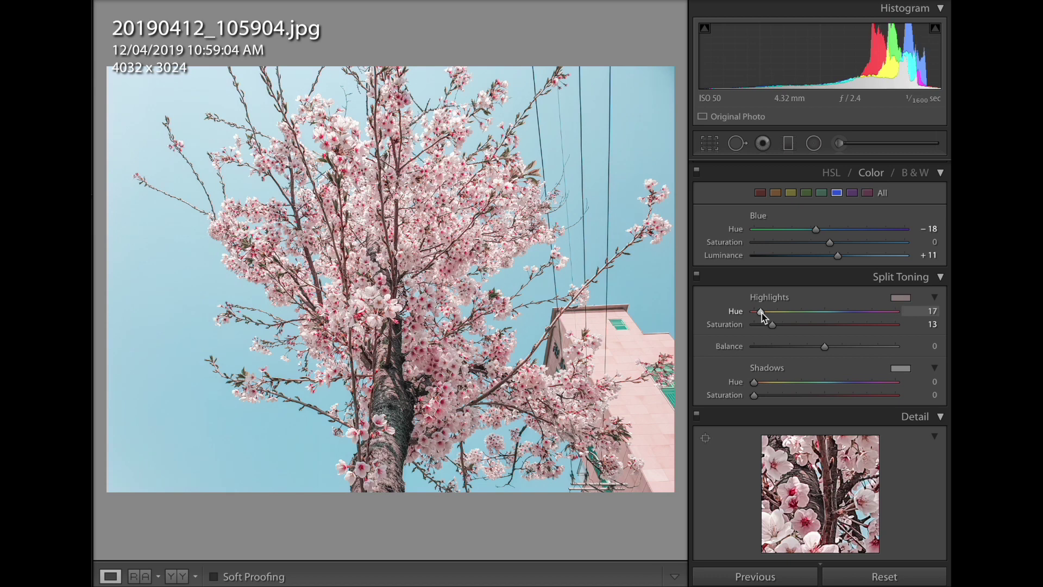
drag(761, 312, 865, 320)
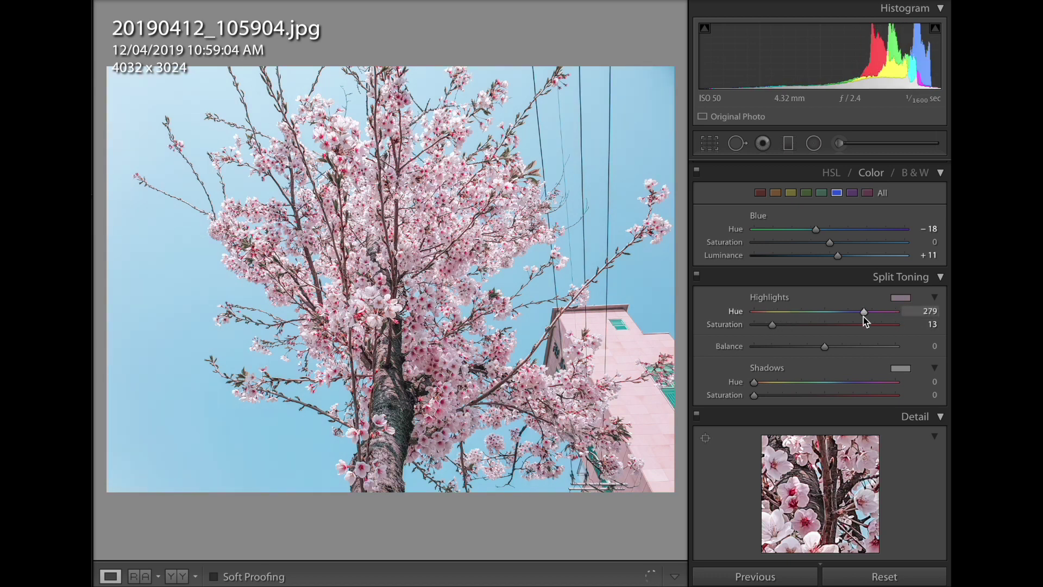
scroll(788, 261, up, 10)
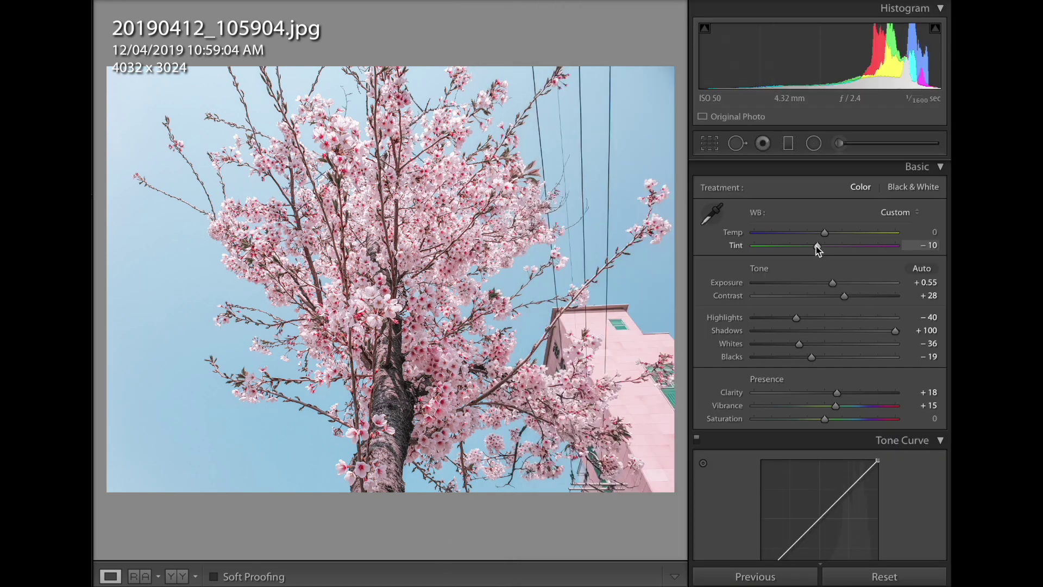
mouse_move(814, 244)
mouse_down()
mouse_move(825, 246)
mouse_move(817, 231)
mouse_move(819, 247)
mouse_up()
click(823, 233)
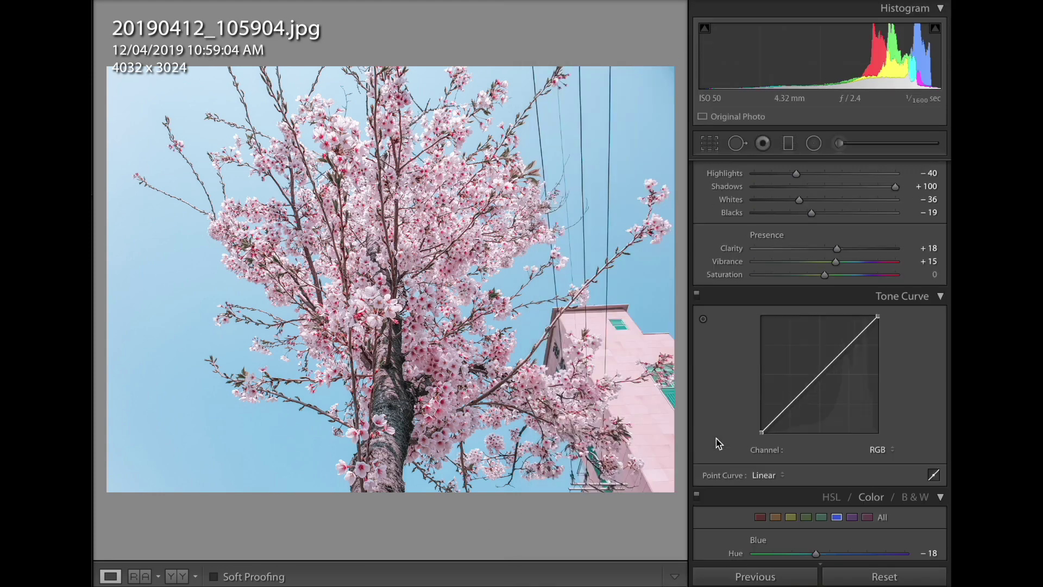
Give the shadows a light yellowish split tone and lower highlight saturation to 15
scroll(715, 440, down, 10)
click(770, 451)
mouse_move(768, 439)
mouse_down()
mouse_move(776, 445)
mouse_move(754, 439)
mouse_move(755, 451)
mouse_up()
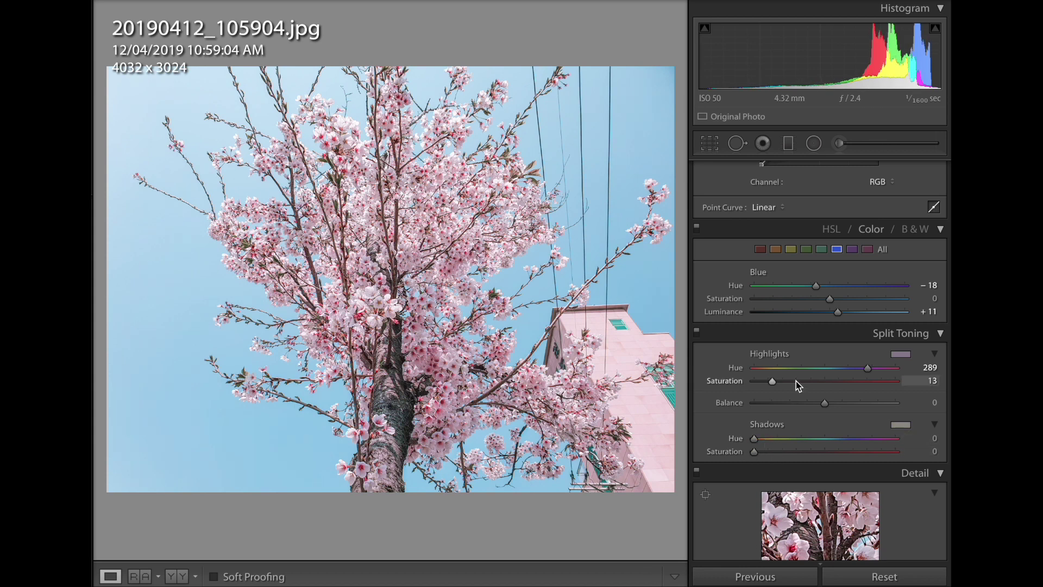
scroll(775, 401, up, 1)
drag(768, 389, 754, 389)
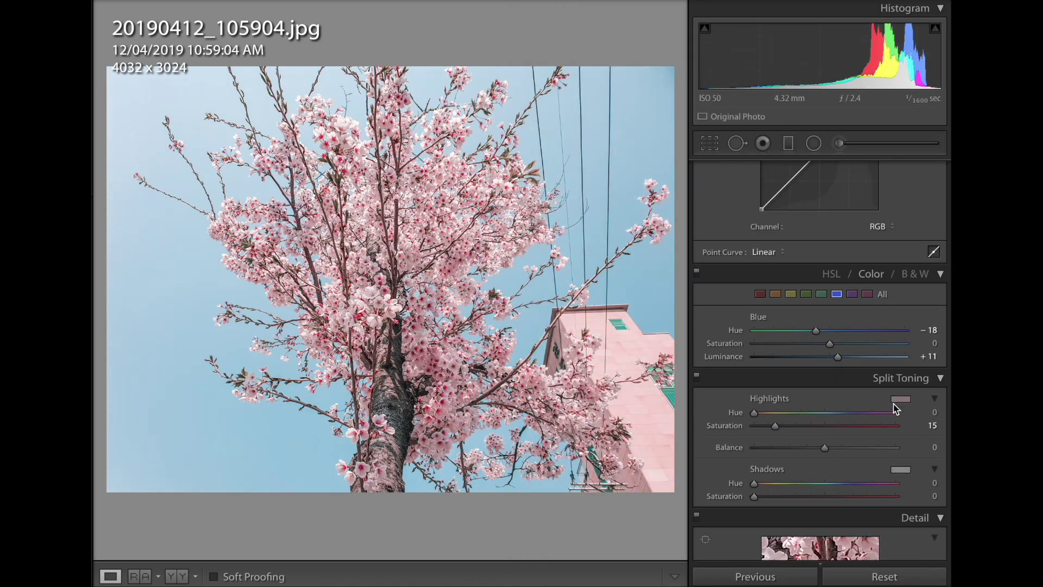
Darken the Aqua tones slightly and reduce the blue sky brightening in HSL
click(822, 293)
drag(841, 356, 831, 357)
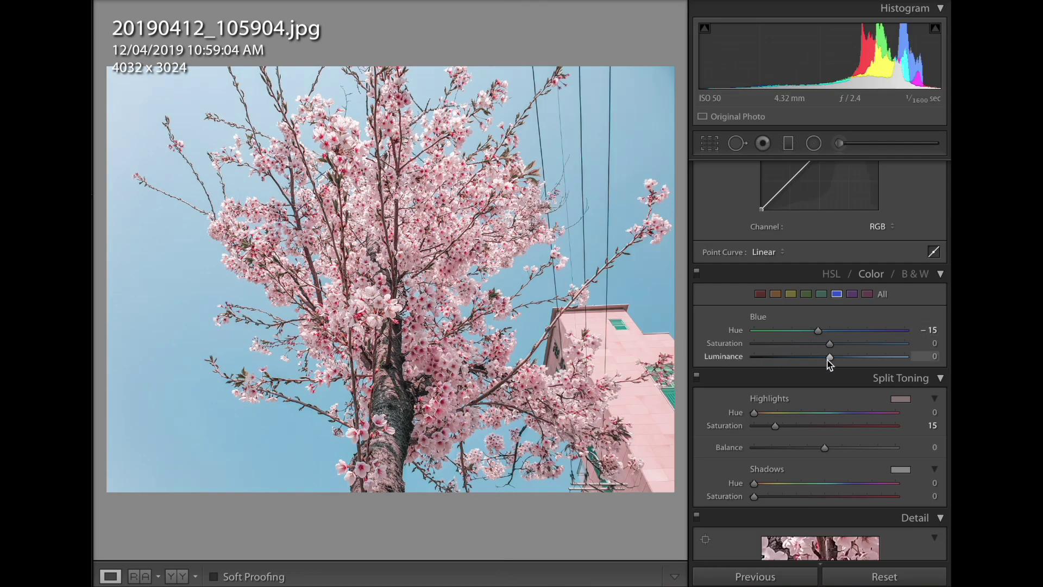
drag(826, 356, 834, 356)
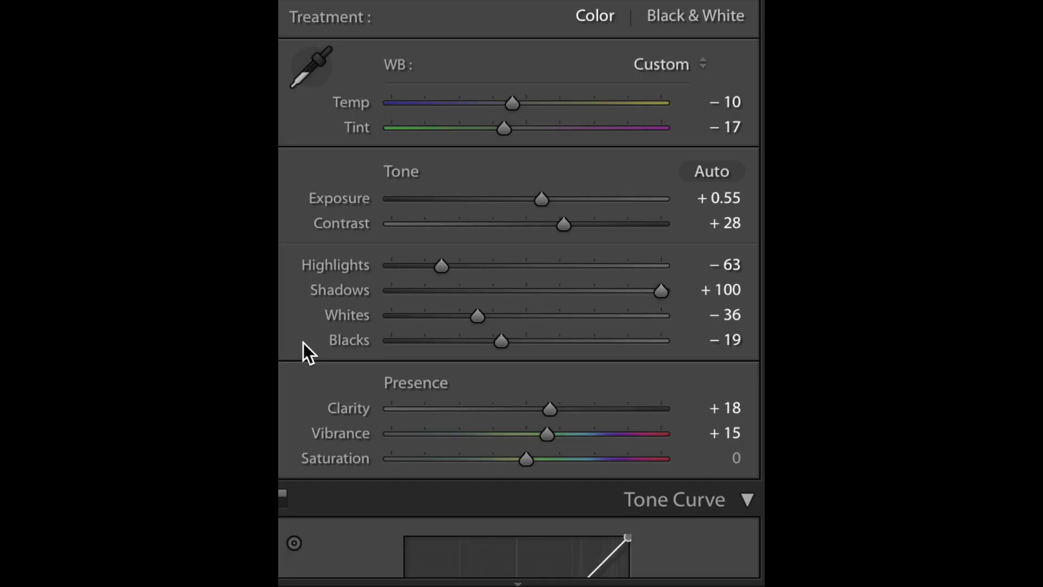
Display every HSL hue, saturation and luminance value together in the Develop panel
scroll(303, 342, down, 2)
scroll(303, 343, down, 2)
scroll(303, 342, down, 2)
scroll(303, 343, down, 2)
scroll(303, 342, down, 1)
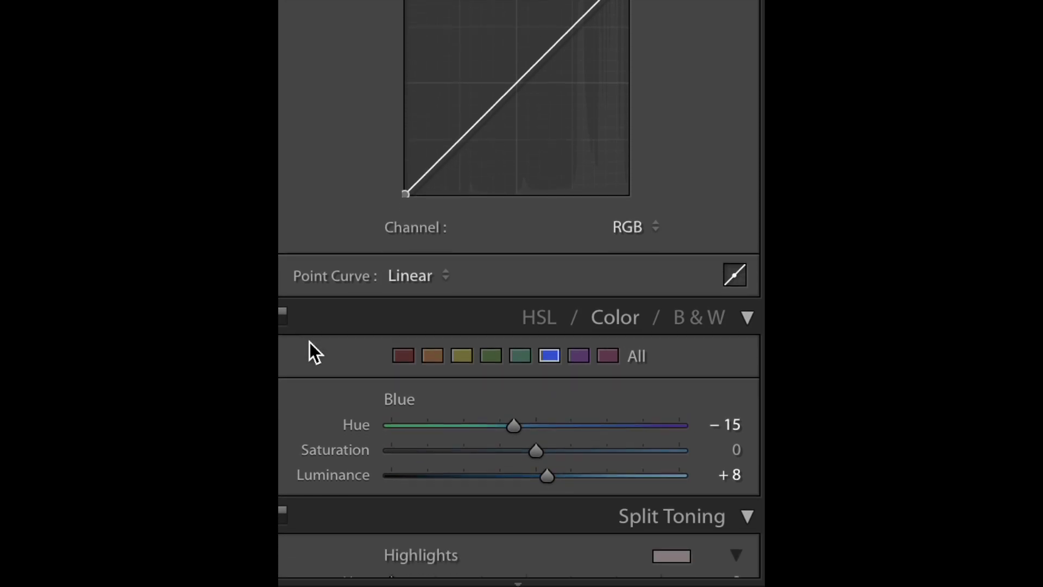
click(558, 323)
scroll(558, 324, down, 3)
scroll(558, 324, down, 1)
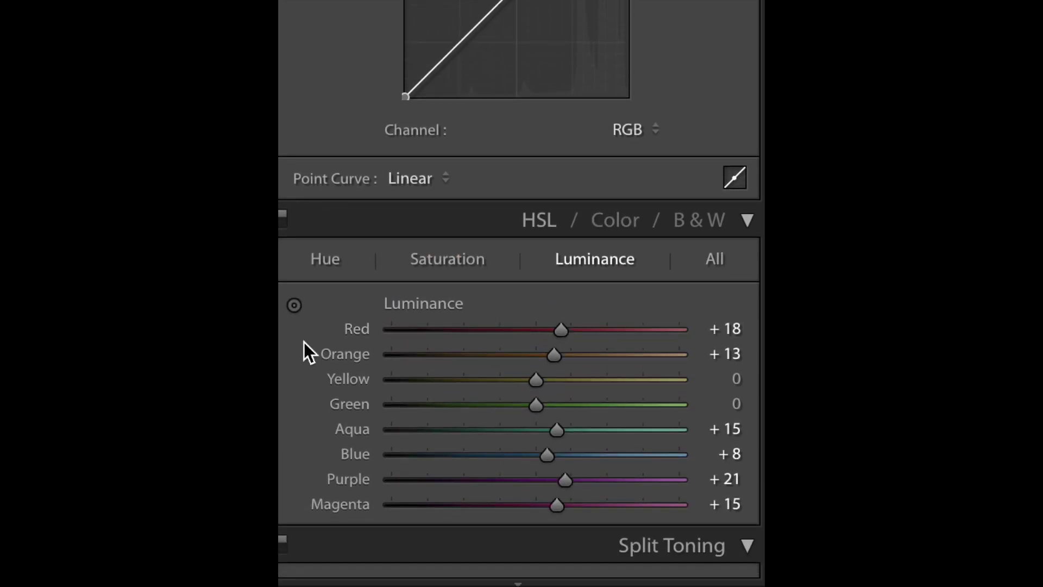
scroll(288, 346, down, 1)
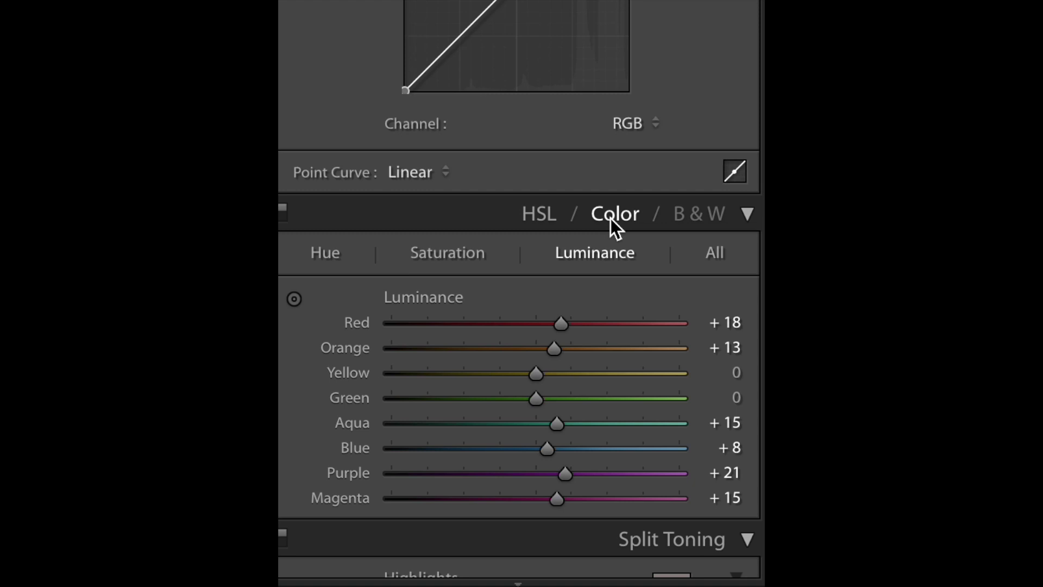
click(610, 218)
click(541, 214)
click(540, 214)
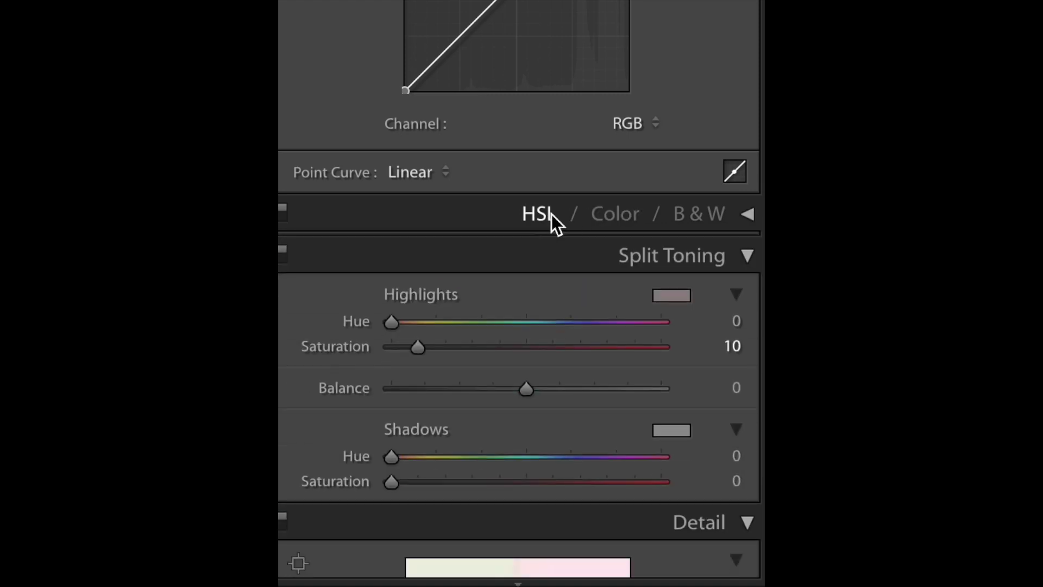
click(552, 214)
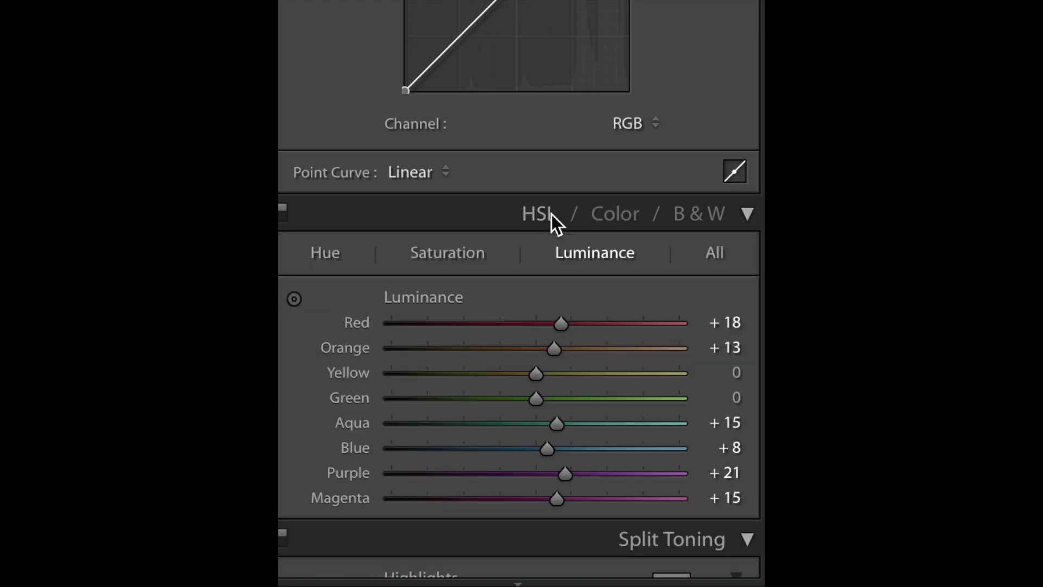
click(713, 252)
scroll(713, 252, down, 2)
scroll(713, 252, down, 3)
scroll(713, 252, up, 3)
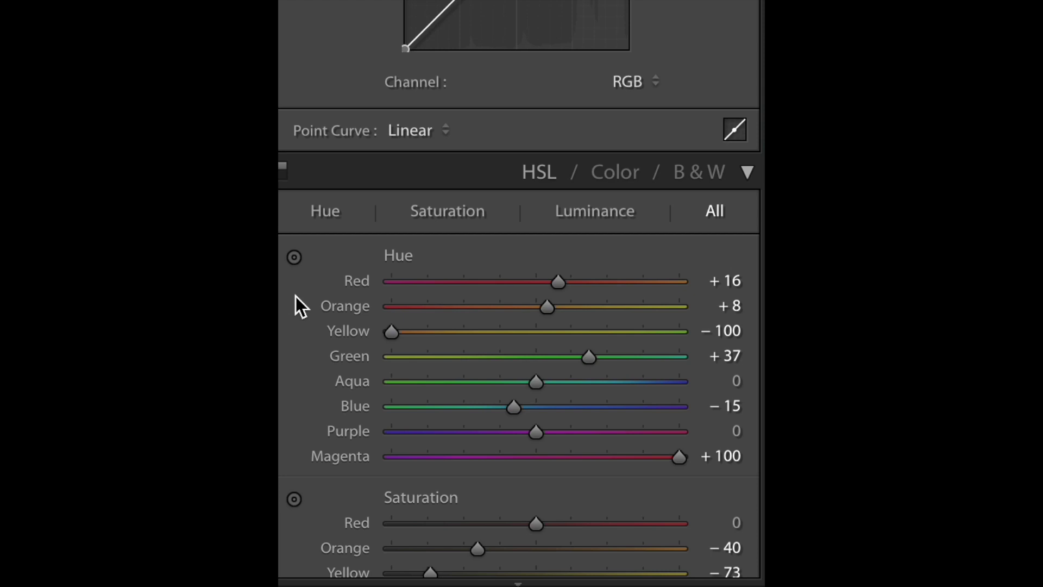
Scroll through Split Toning, Detail and Effects to Camera Calibration (Red −32, Green +24, Blue −16)
scroll(296, 296, down, 1)
scroll(296, 295, down, 2)
scroll(295, 296, down, 1)
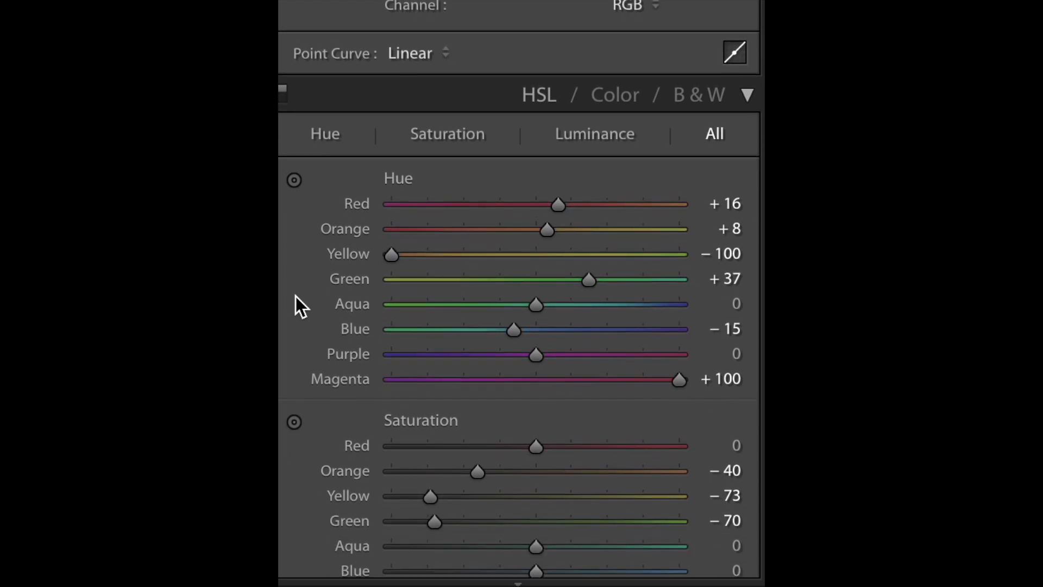
scroll(296, 296, down, 1)
scroll(296, 296, down, 1)
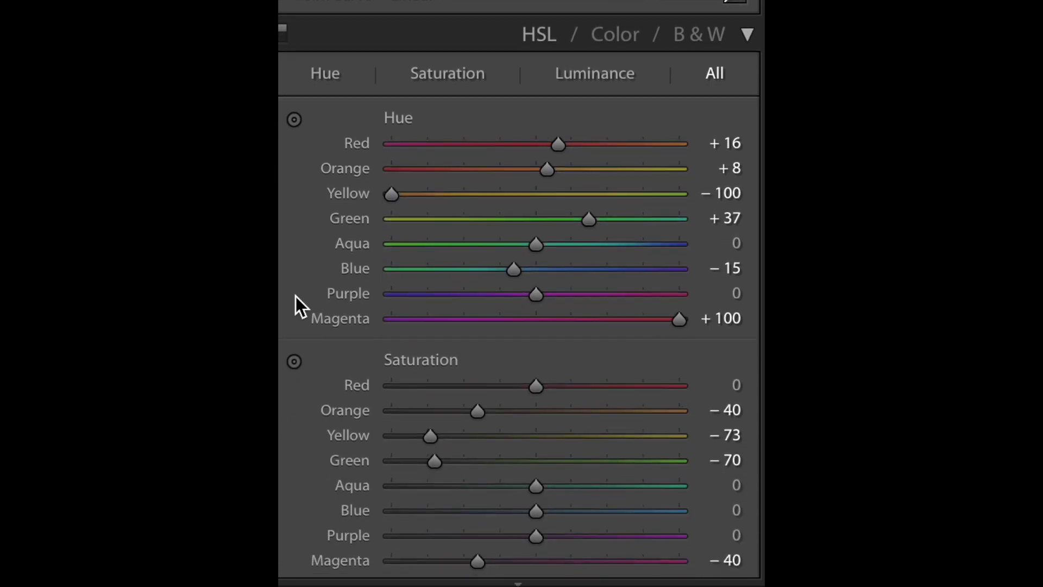
scroll(296, 296, down, 2)
scroll(295, 296, down, 2)
scroll(296, 296, down, 4)
scroll(296, 295, down, 1)
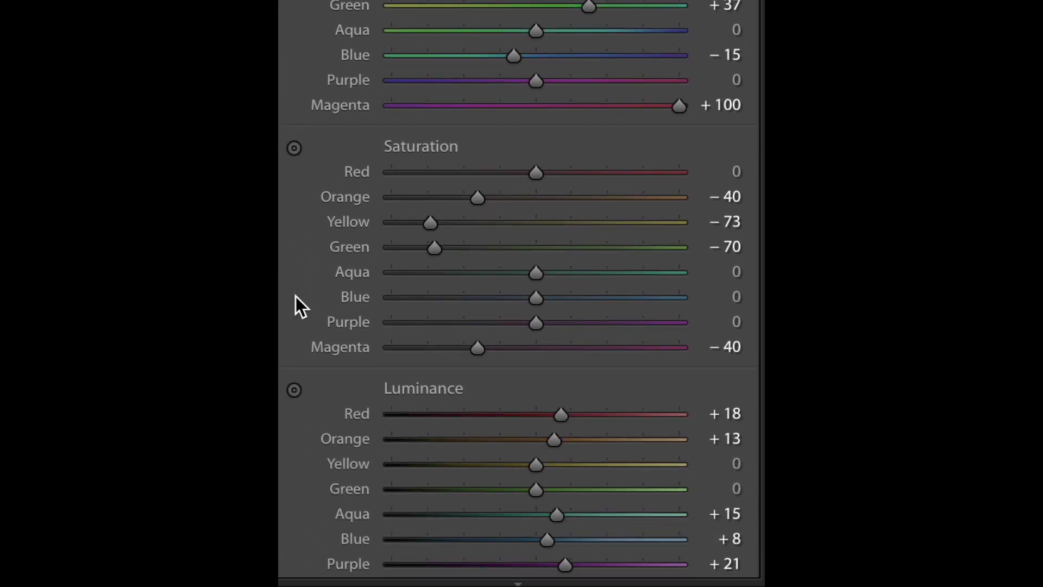
scroll(295, 296, down, 1)
scroll(296, 295, down, 2)
scroll(295, 296, down, 1)
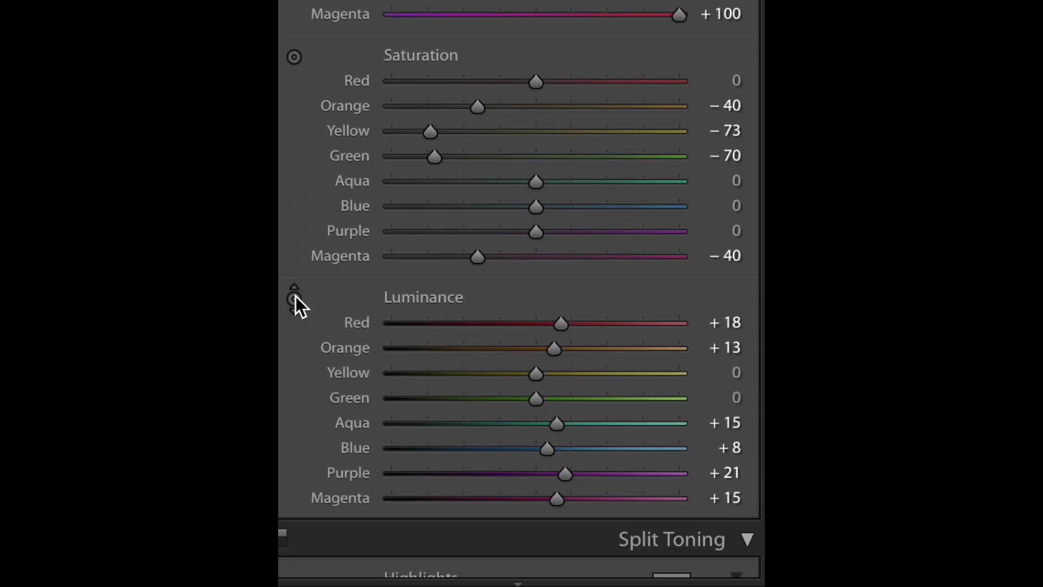
scroll(295, 295, down, 1)
scroll(295, 296, down, 3)
scroll(296, 296, down, 2)
scroll(295, 295, down, 1)
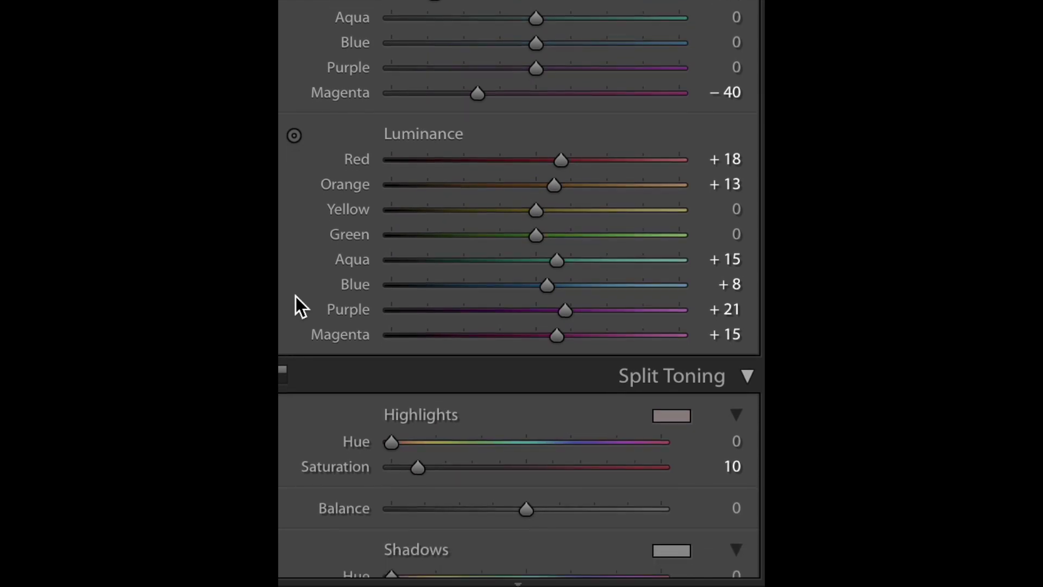
scroll(295, 296, down, 3)
scroll(295, 296, down, 2)
scroll(296, 296, down, 1)
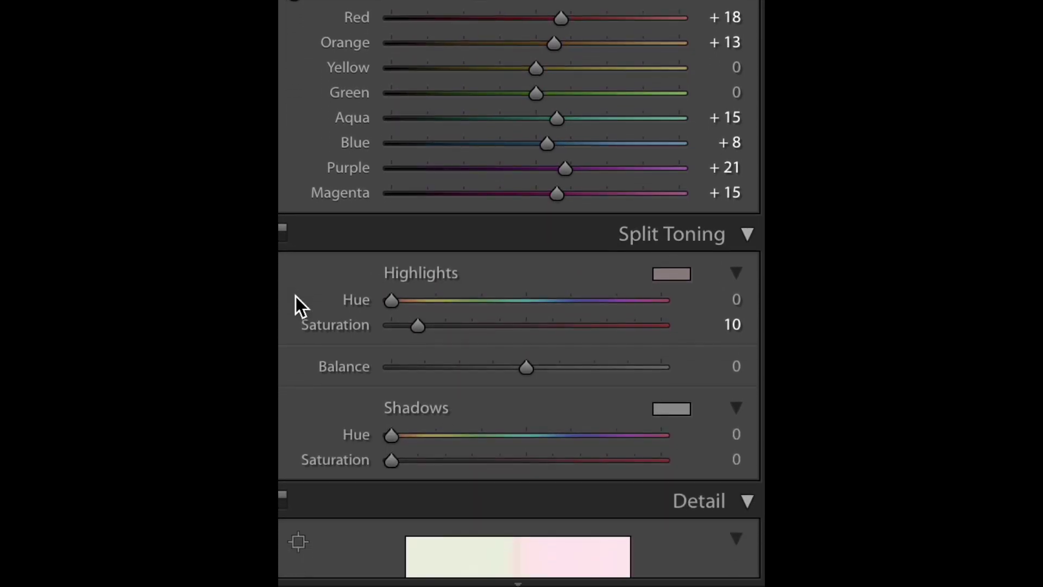
scroll(295, 296, down, 3)
scroll(295, 295, down, 2)
scroll(295, 297, down, 1)
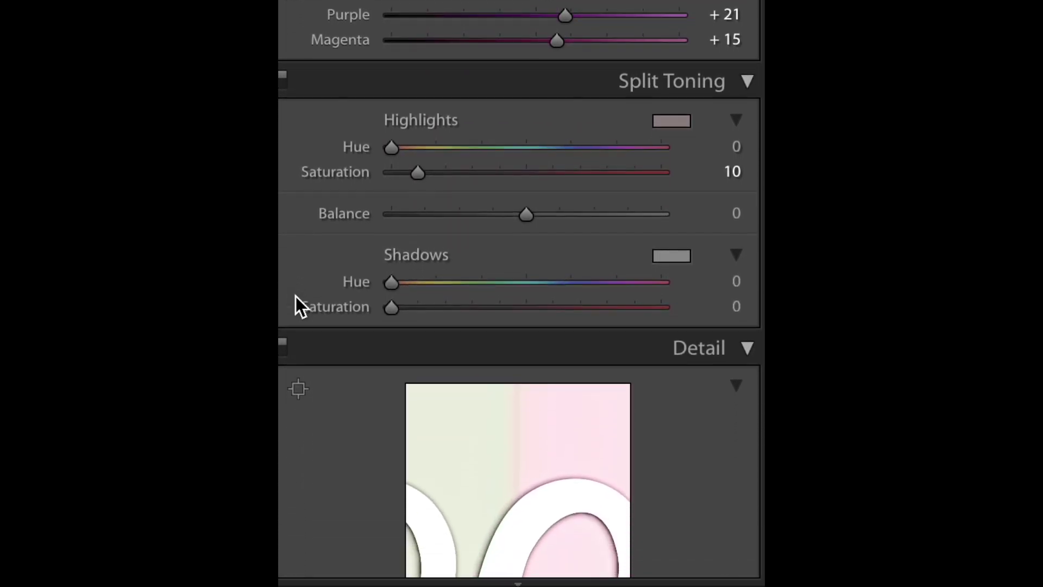
scroll(296, 297, down, 1)
scroll(296, 296, down, 2)
scroll(296, 297, down, 2)
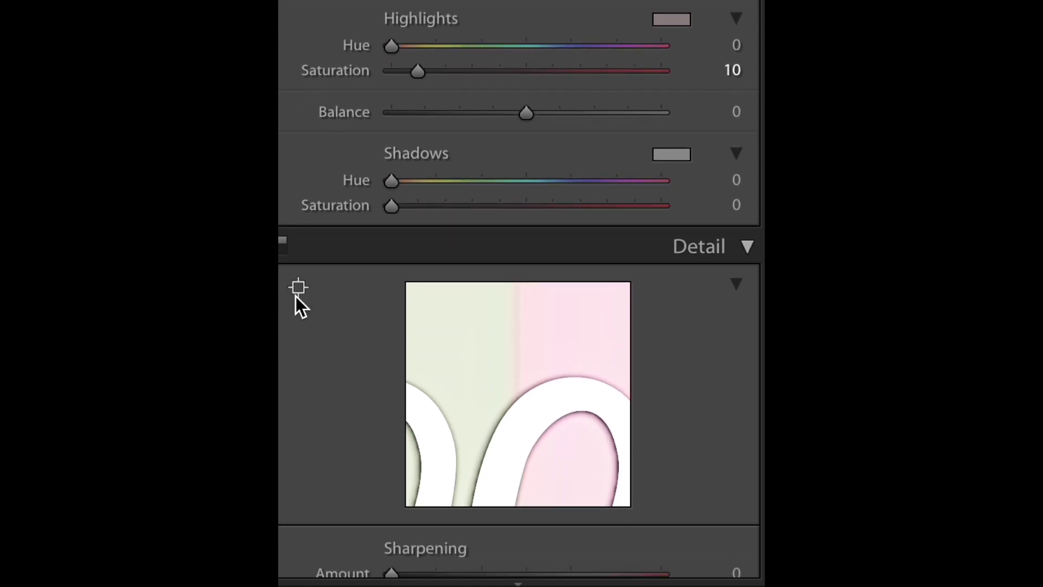
scroll(296, 298, down, 1)
scroll(296, 297, down, 2)
scroll(296, 298, down, 6)
scroll(296, 297, down, 4)
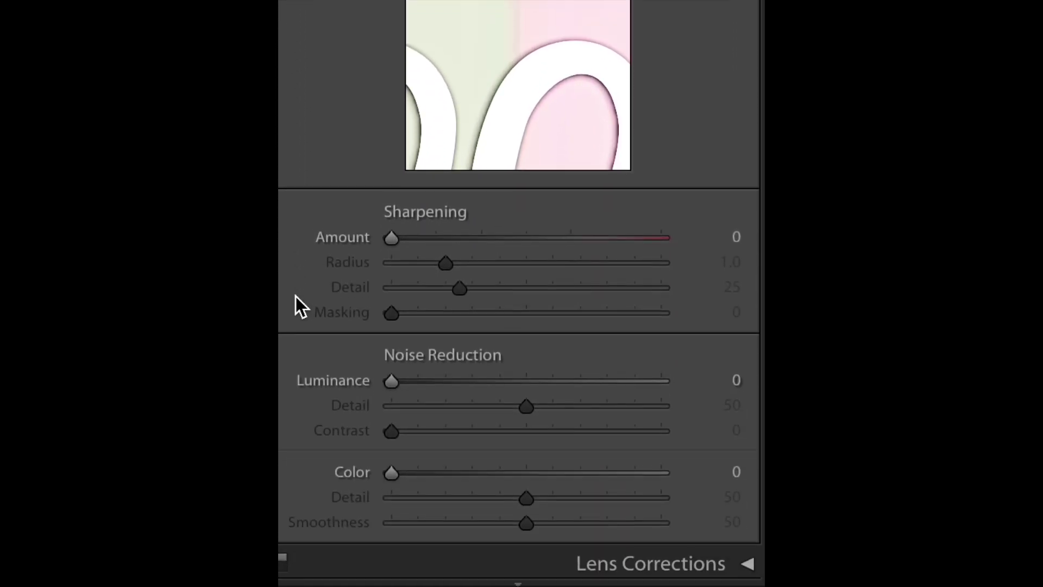
scroll(295, 297, down, 3)
scroll(295, 296, down, 4)
scroll(296, 297, down, 2)
scroll(295, 296, down, 3)
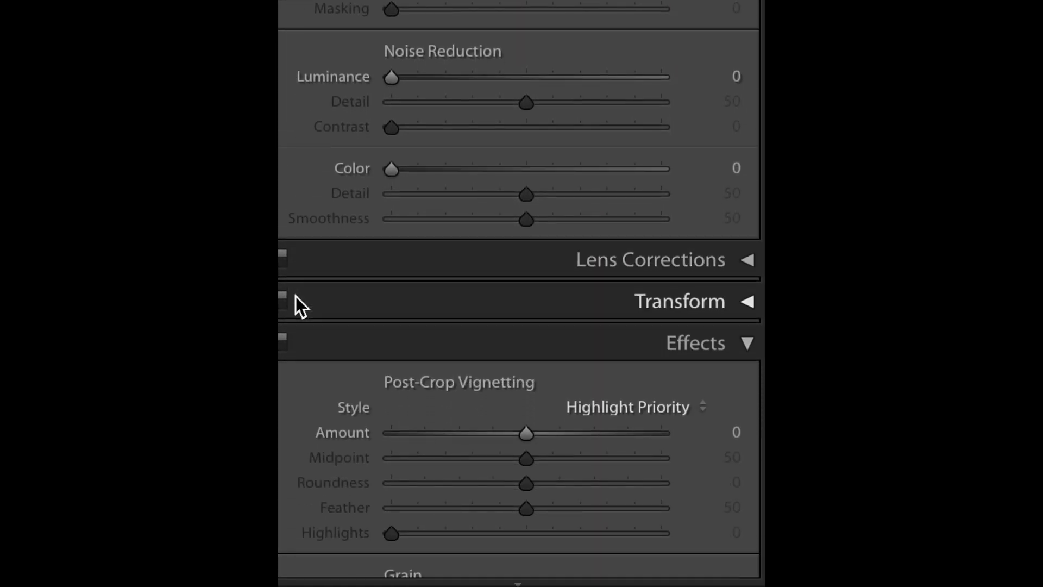
scroll(295, 297, down, 1)
scroll(296, 297, down, 4)
scroll(296, 297, down, 1)
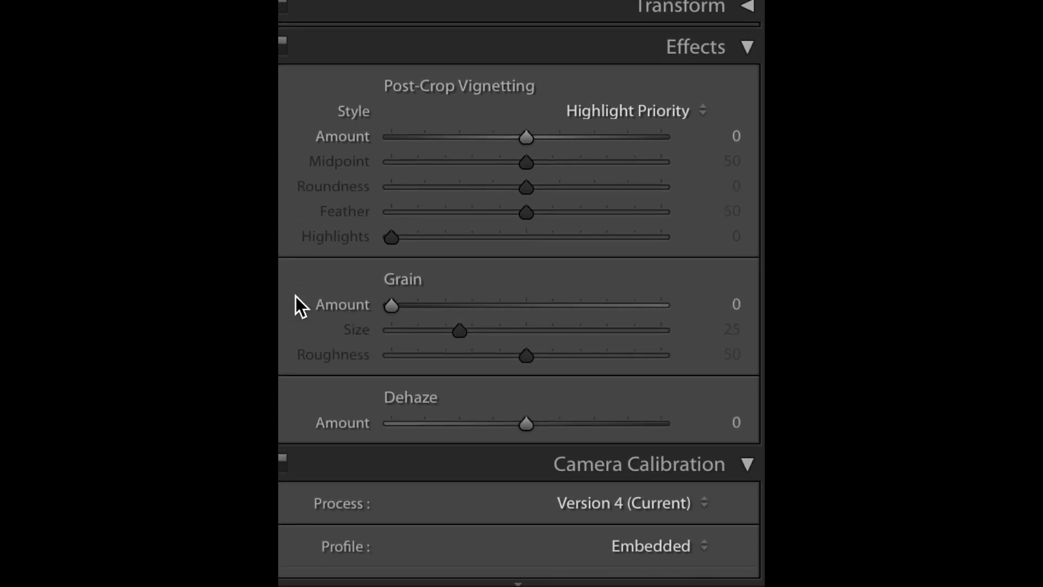
scroll(296, 297, down, 1)
scroll(296, 297, down, 4)
scroll(296, 296, down, 1)
scroll(295, 297, down, 5)
scroll(295, 296, down, 2)
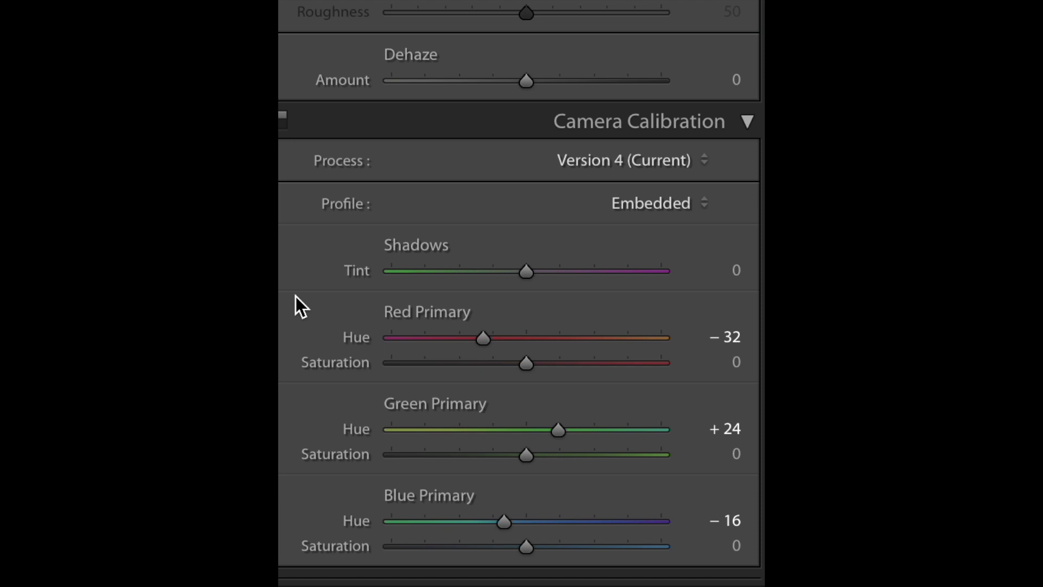